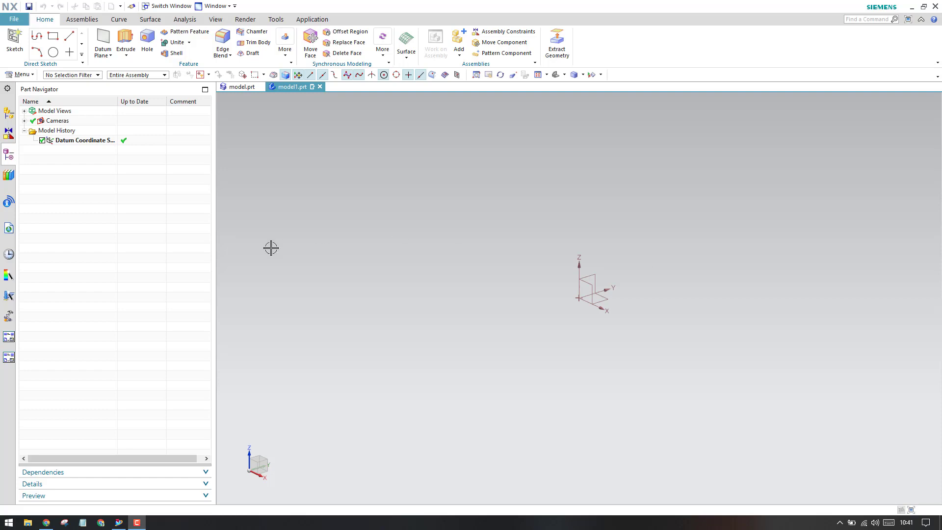
Switch to model.prt and start a Gusset with the Automatic Profile type
left_click(247, 89)
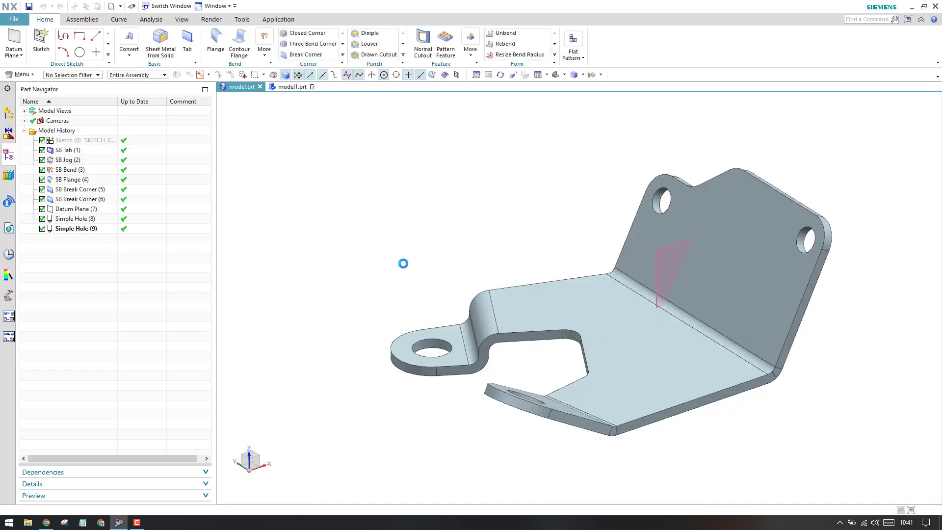
scroll(409, 263, "down", 3)
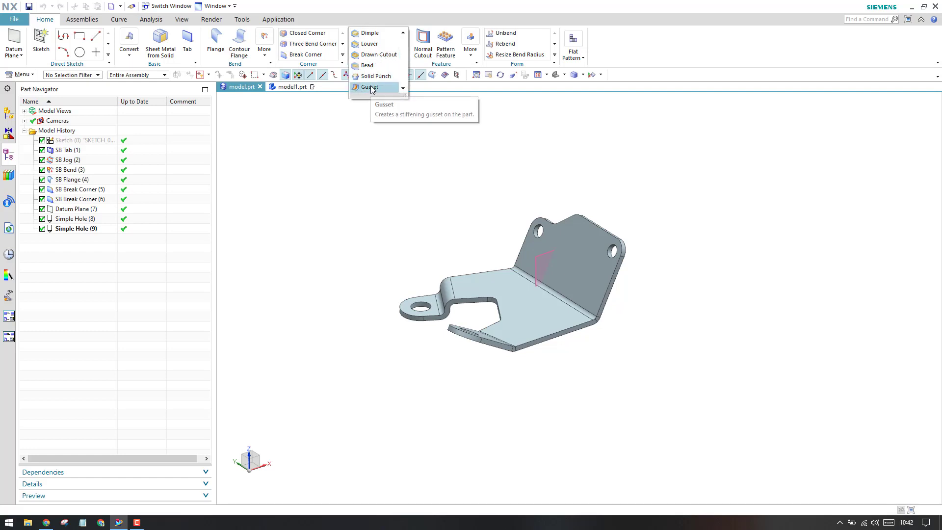
left_click(370, 87)
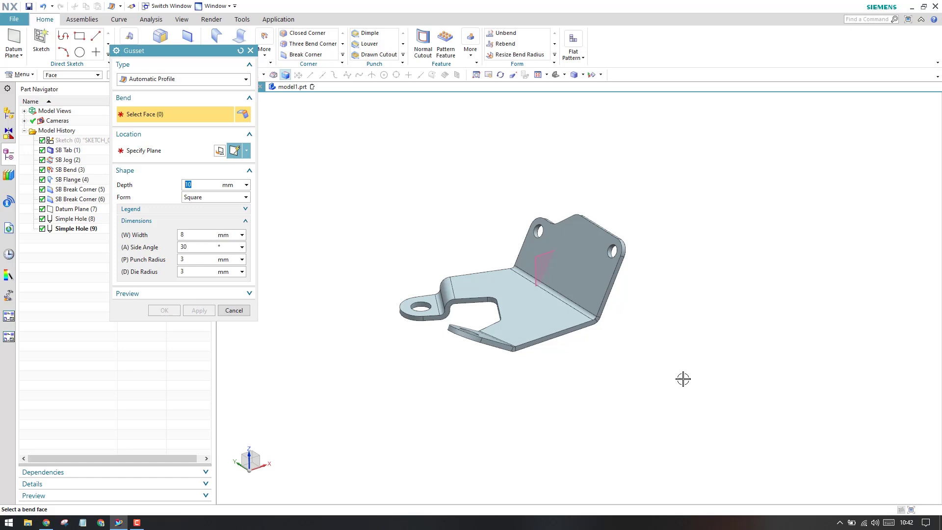
scroll(569, 376, "up", 1)
scroll(569, 376, "up", 1)
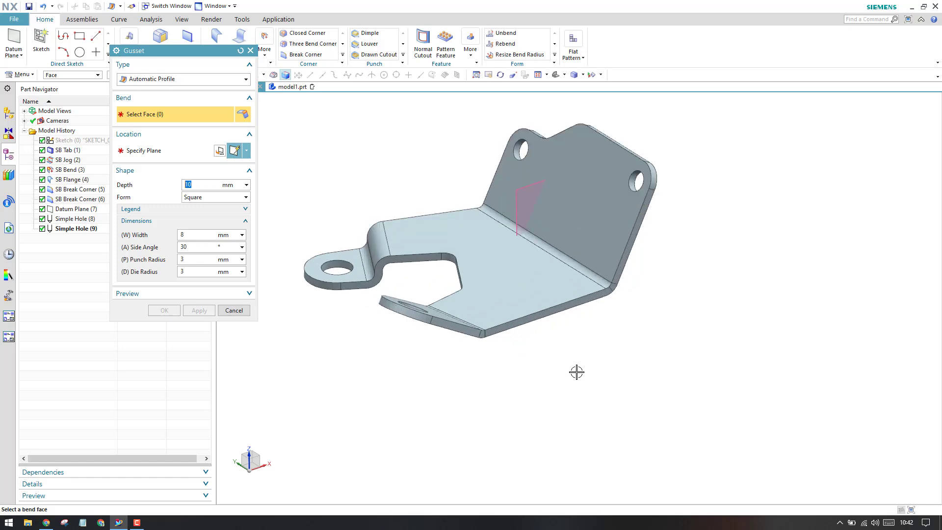
left_click(170, 79)
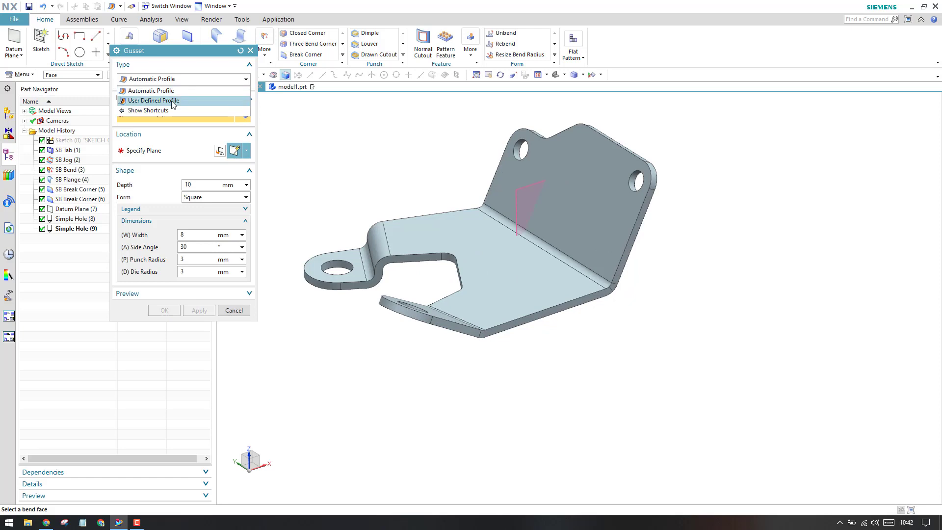
left_click(173, 92)
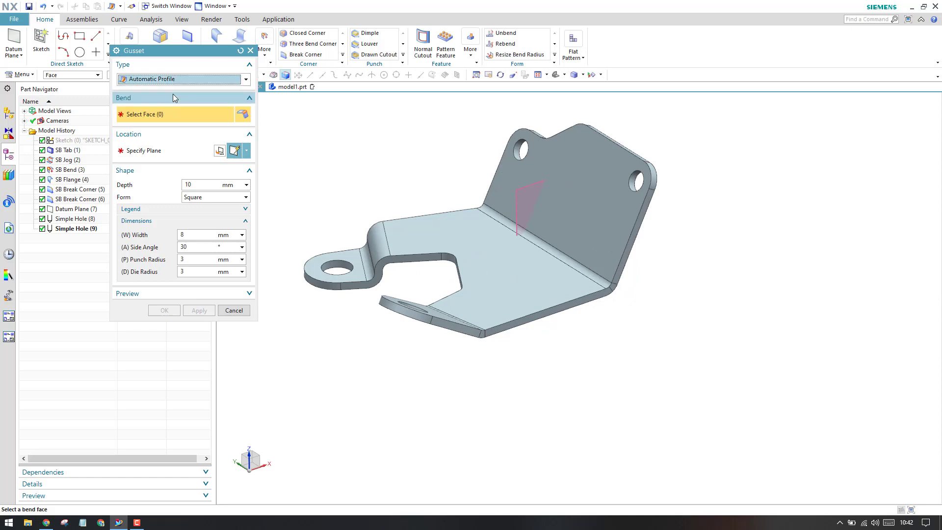
left_click(179, 82)
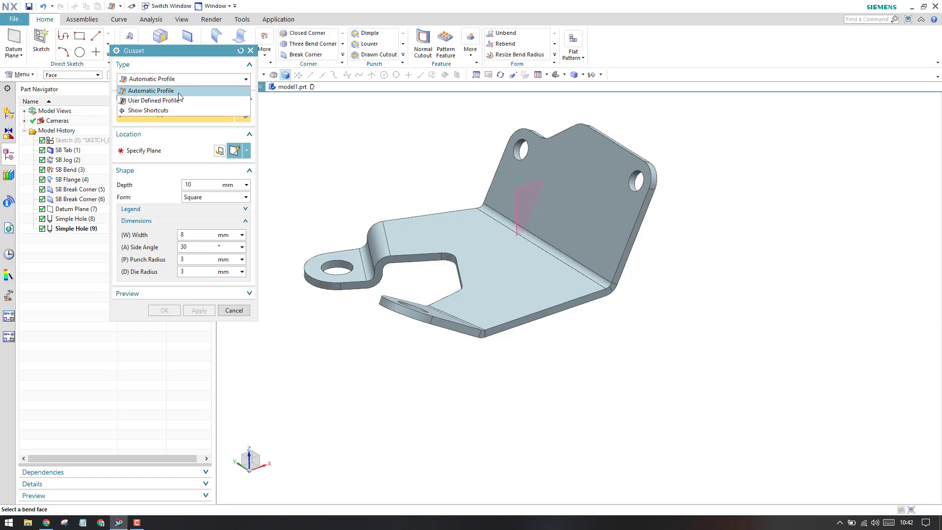
left_click(179, 91)
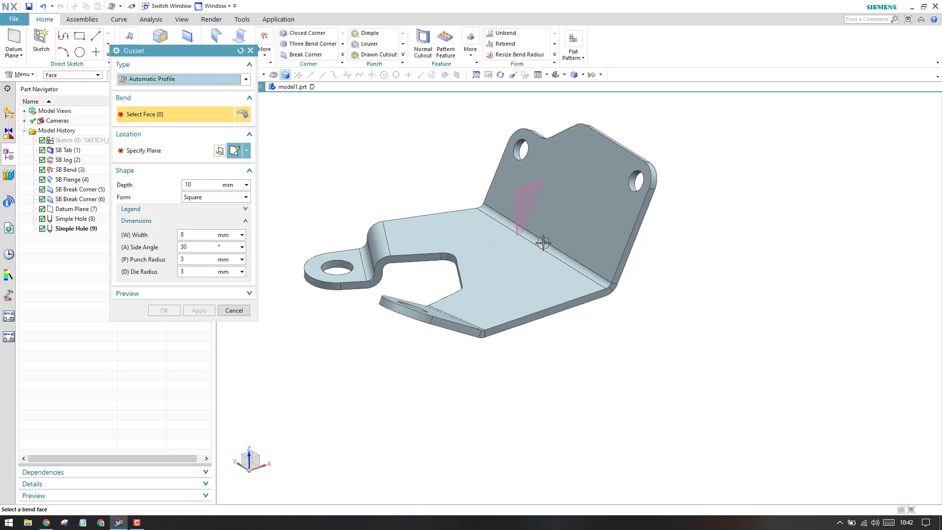
scroll(542, 243, "up", 5)
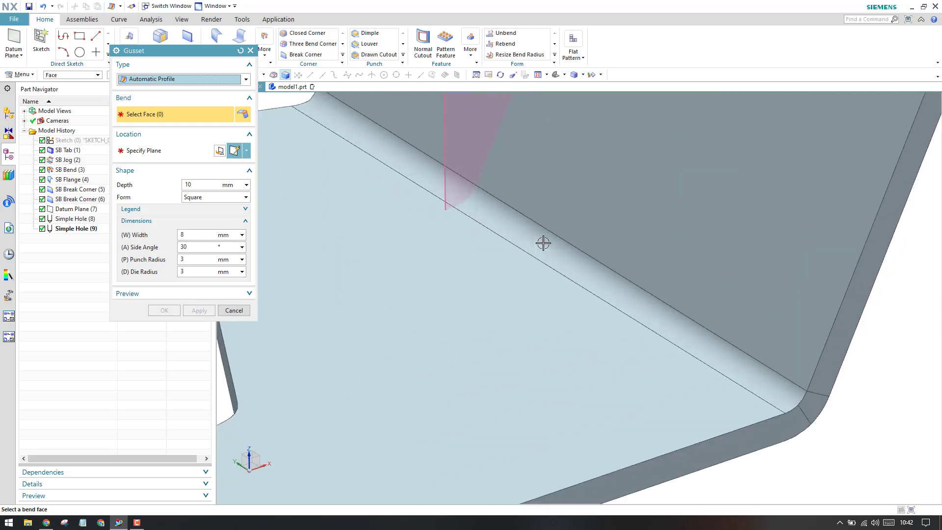
Select the bend face and Datum Plane (7) as the gusset location
left_click(548, 270)
scroll(548, 270, "down", 1)
scroll(548, 270, "down", 2)
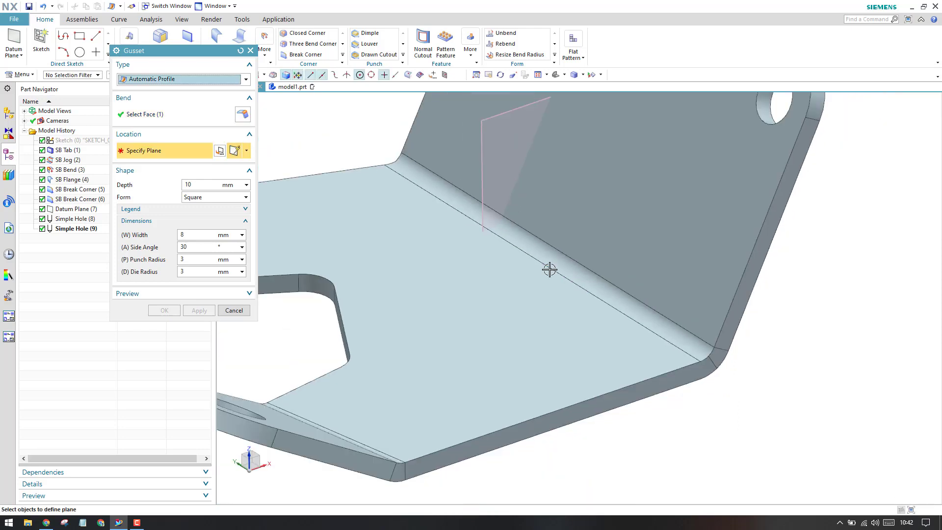
scroll(548, 270, "down", 2)
scroll(549, 269, "down", 2)
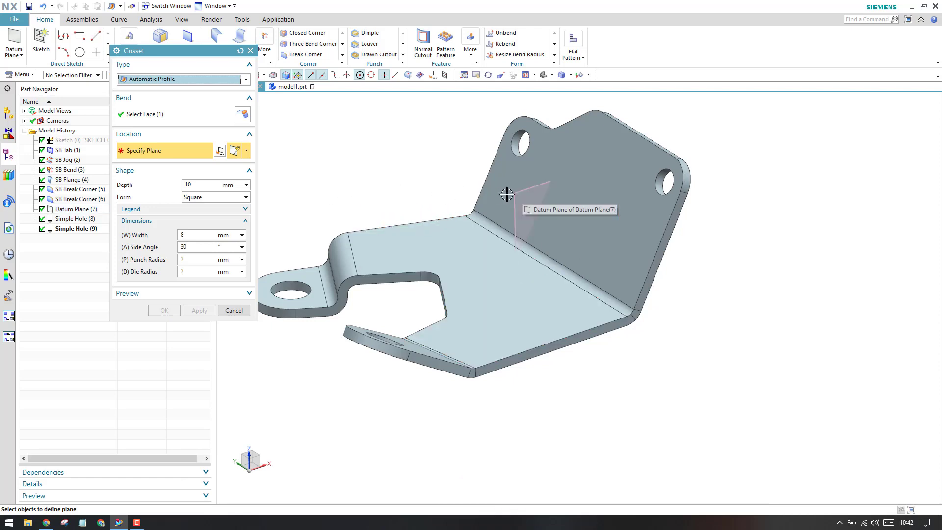
left_click(457, 249)
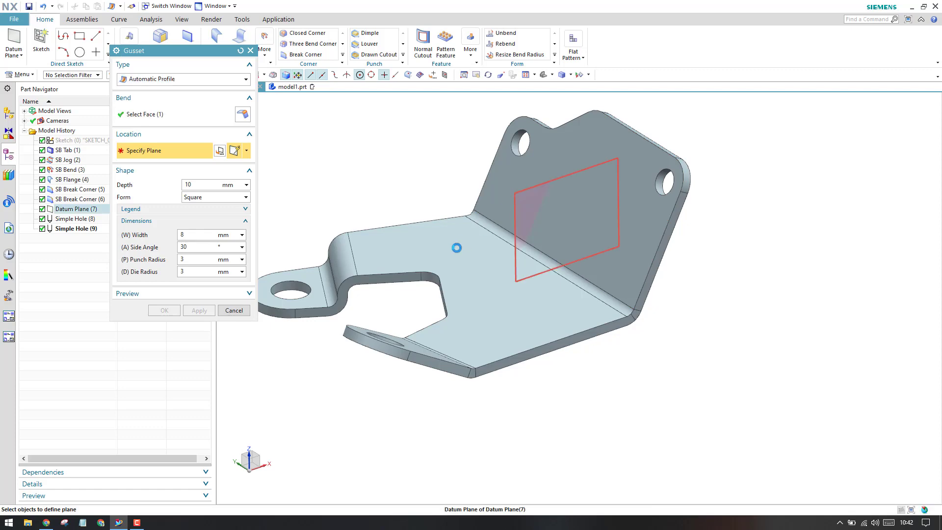
left_click(485, 226)
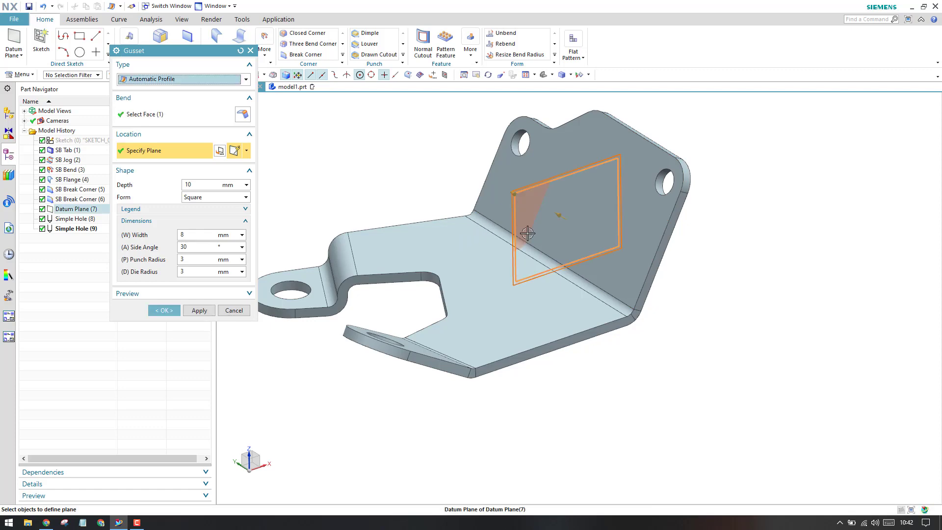
scroll(508, 228, "up", 3)
scroll(532, 228, "down", 3)
scroll(532, 253, "up", 2)
View the datum plane squarely and enter the gusset depth, ending at 8 mm
mouse_move(532, 252)
middle_mouse_down()
mouse_move(652, 287)
mouse_move(563, 286)
middle_mouse_up()
scroll(563, 287, "up", 5)
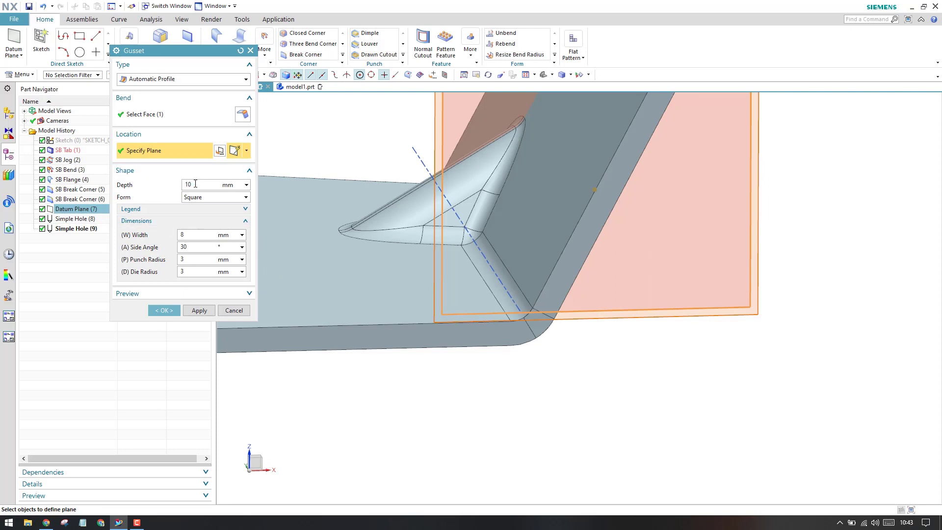
key("F8")
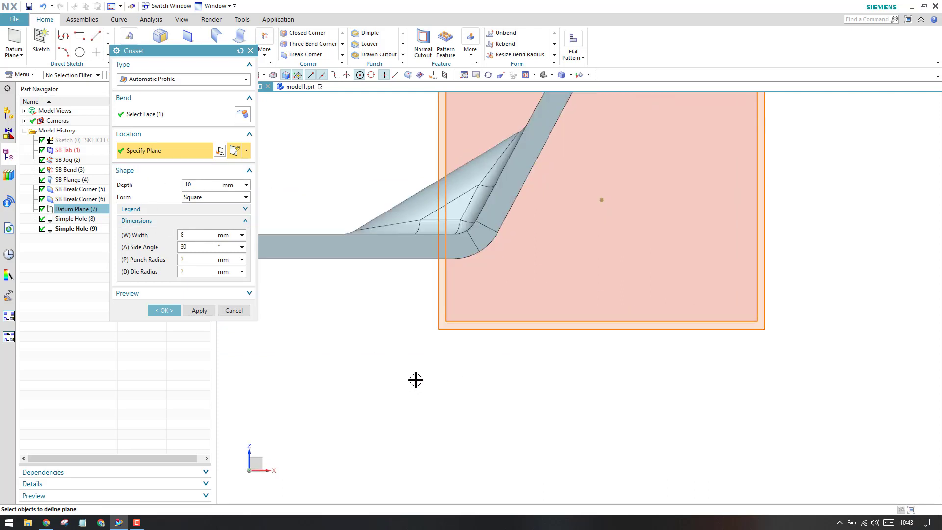
scroll(480, 324, "down", 2)
scroll(446, 245, "up", 4)
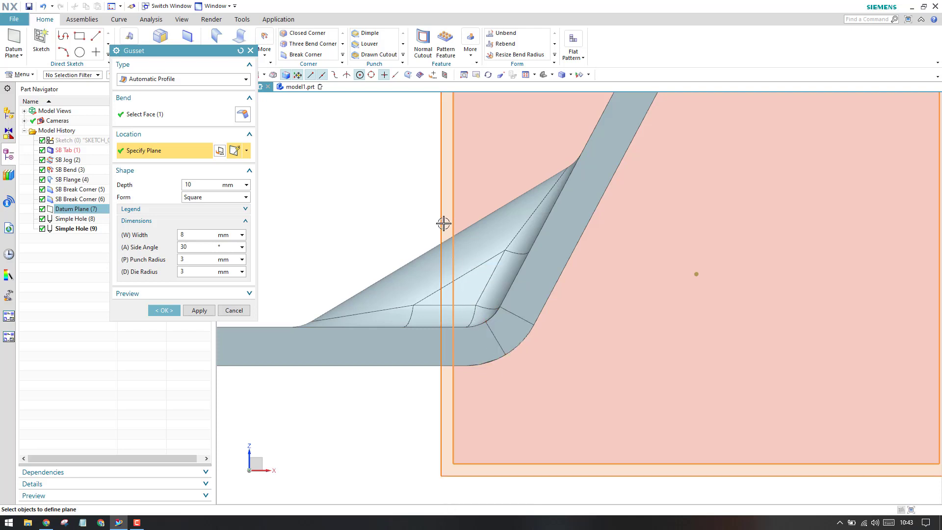
scroll(442, 224, "down", 3)
key("Home")
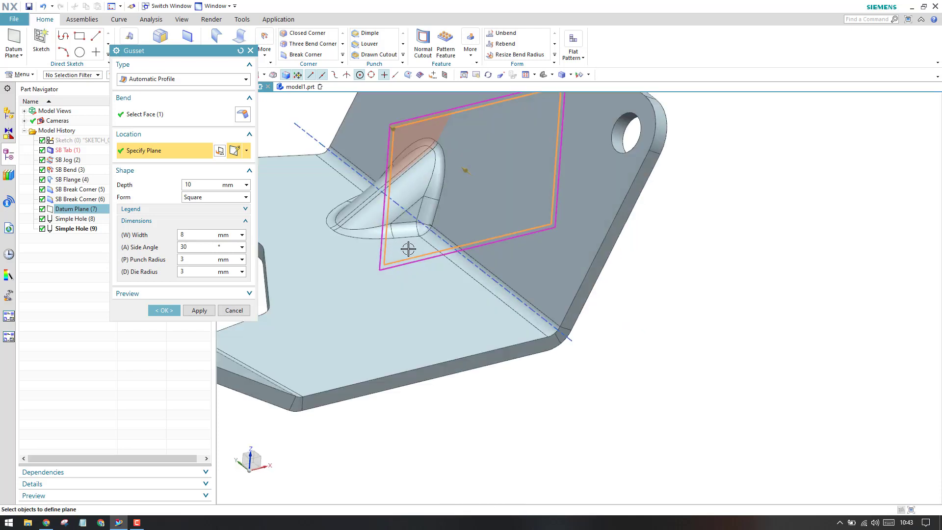
scroll(412, 250, "down", 2)
key("F8")
scroll(408, 248, "up", 4)
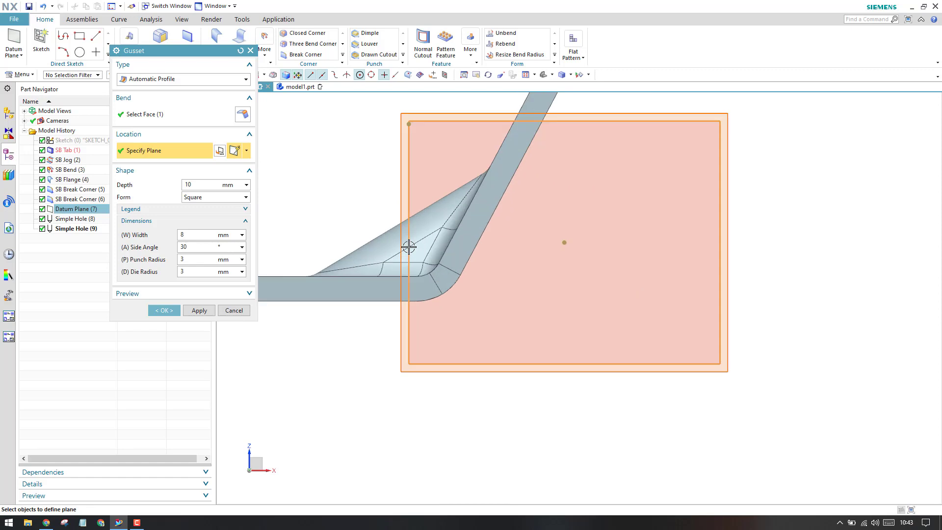
key("alt+Down")
left_click(203, 185)
type("12")
key("Return")
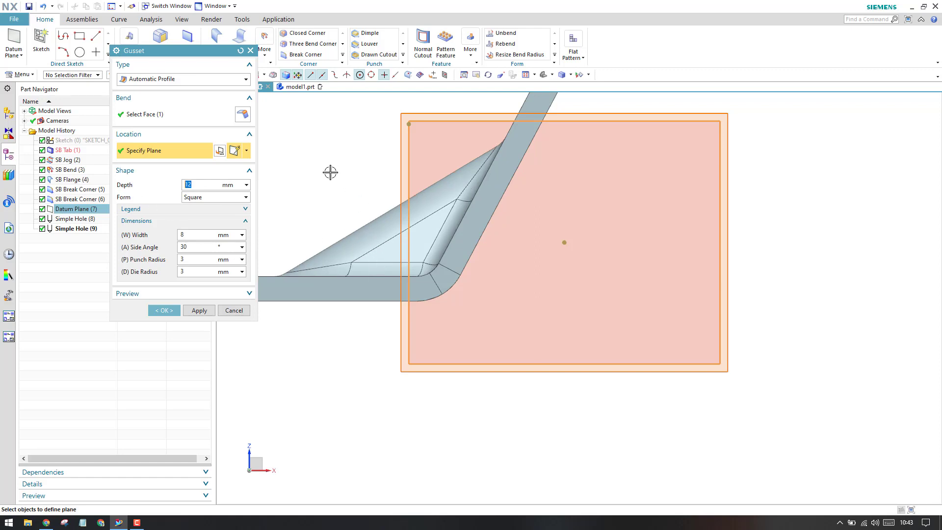
type("8")
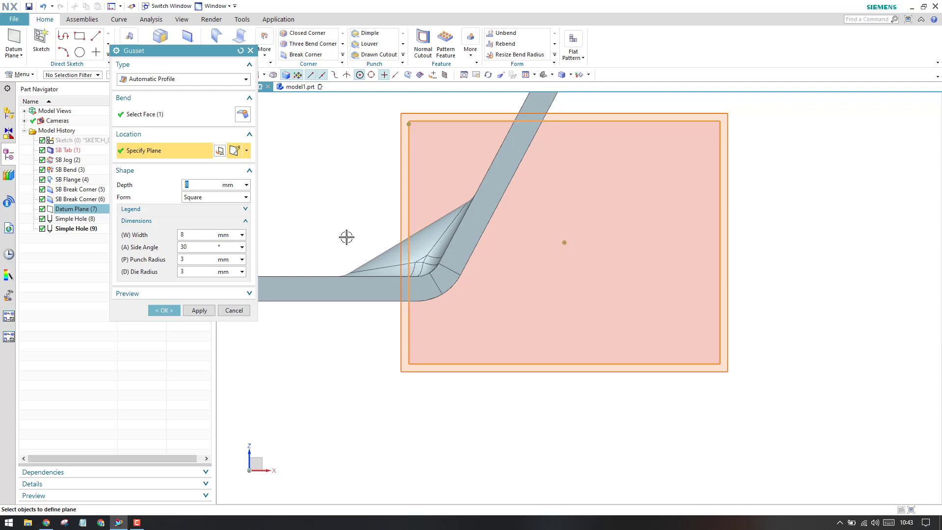
scroll(365, 266, "up", 2)
Make the gusset Round, show its dimension diagram, and edit the width and die radius values
middle_click_drag(309, 222, 400, 287)
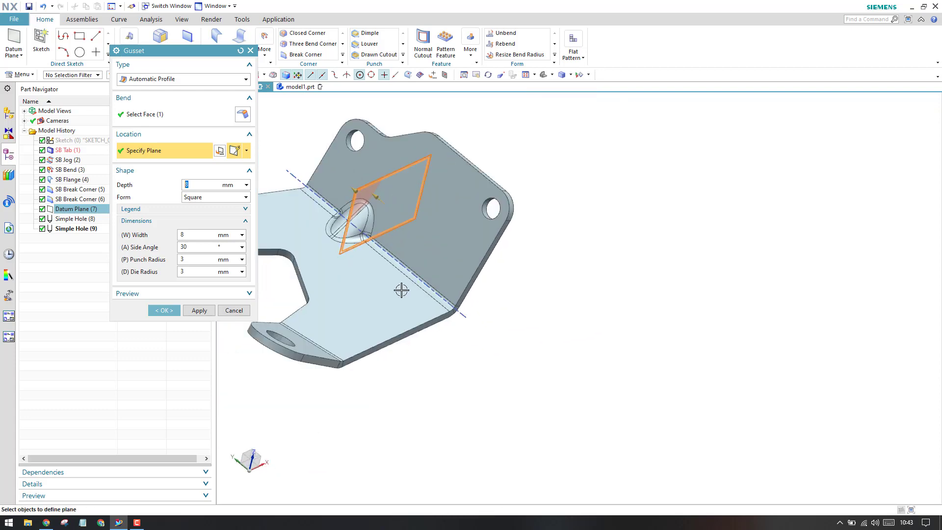
scroll(403, 293, "down", 2)
scroll(404, 294, "down", 3)
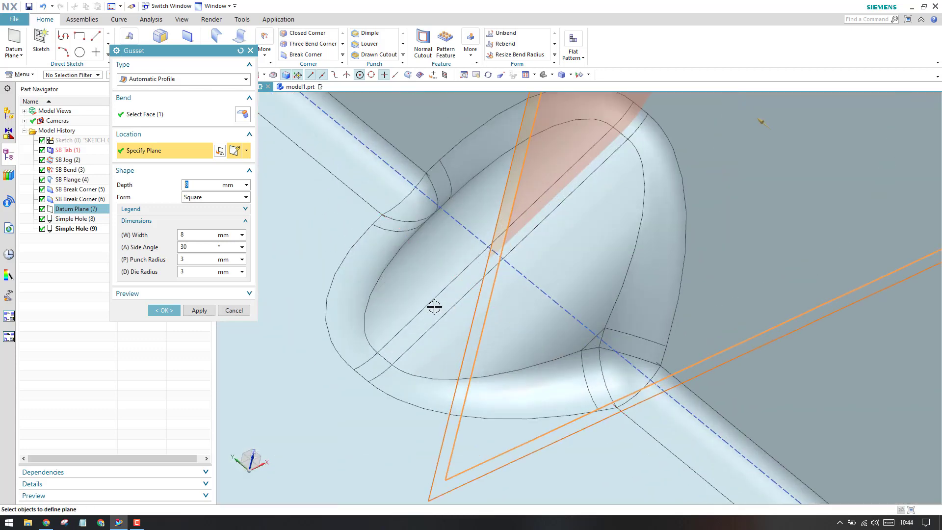
left_click(214, 196)
left_click(209, 214)
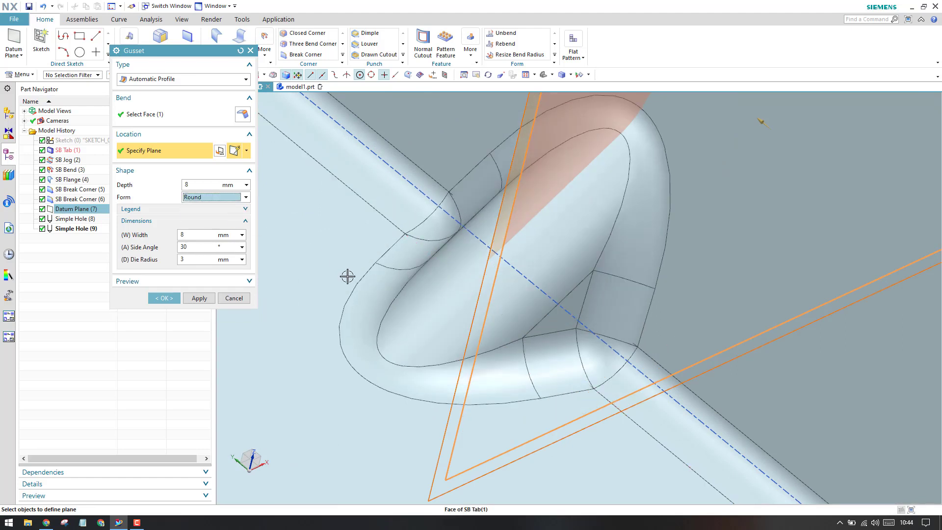
left_click(189, 211)
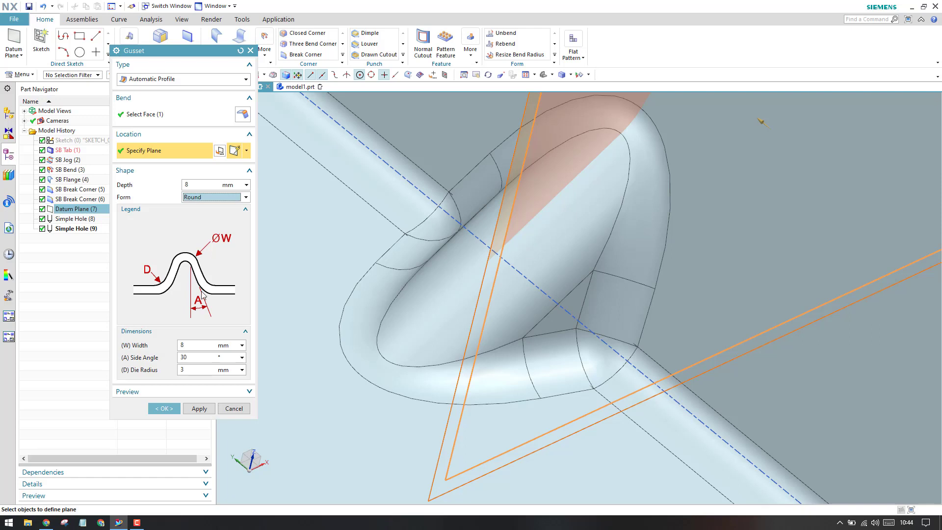
left_click(199, 346)
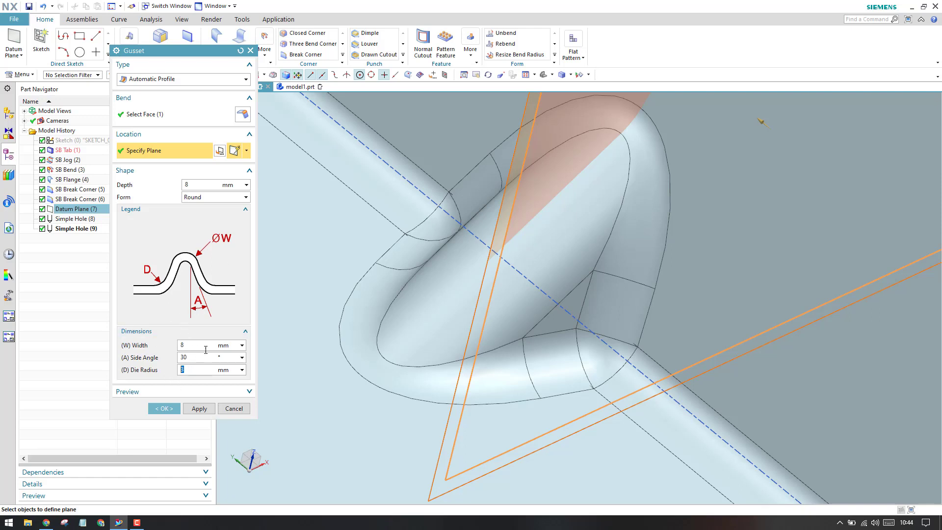
left_click(185, 369)
scroll(503, 306, "down", 2)
scroll(502, 306, "down", 3)
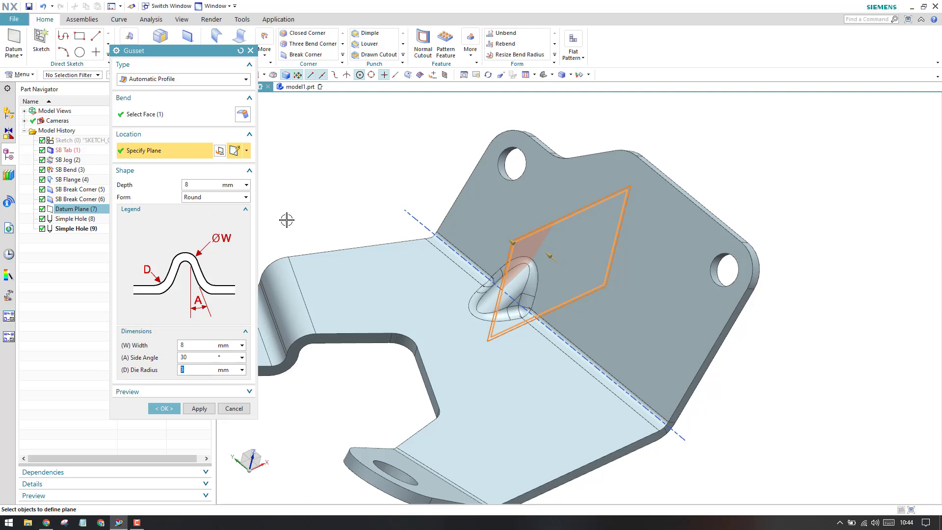
Close the automatic gusset, restart Gusset with User Defined Profile, then press Esc
left_click(250, 51)
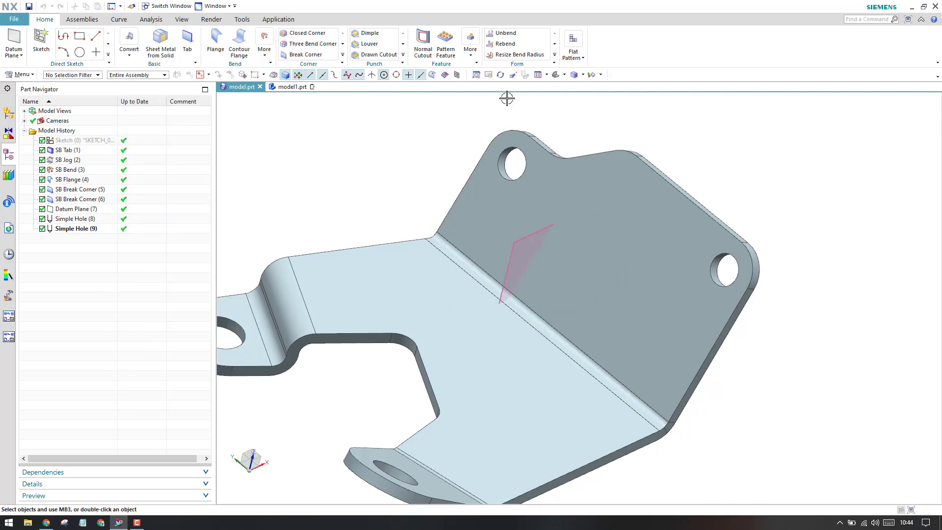
left_click(402, 54)
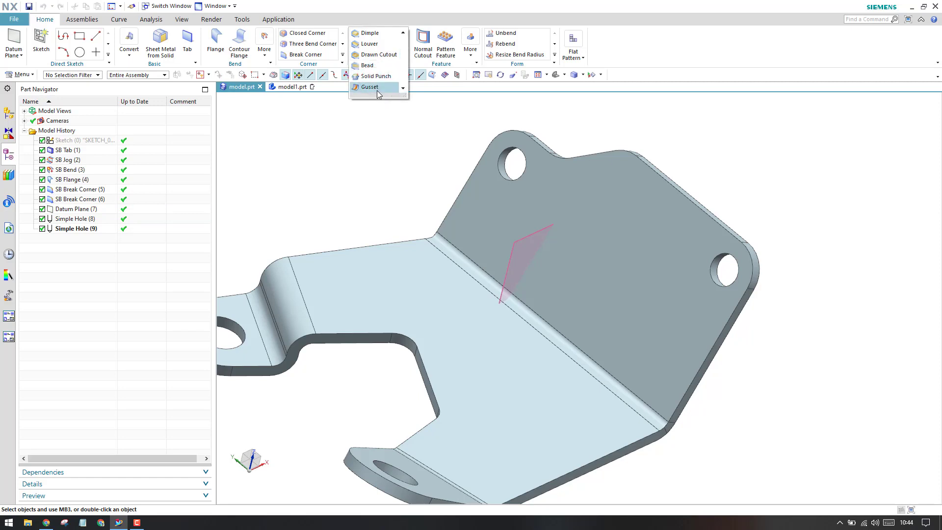
left_click(377, 88)
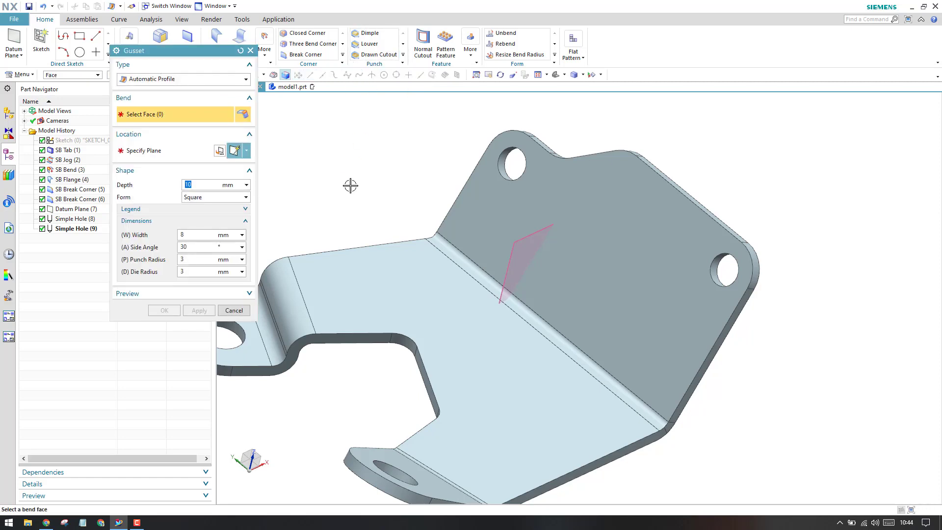
left_click(197, 79)
left_click(193, 99)
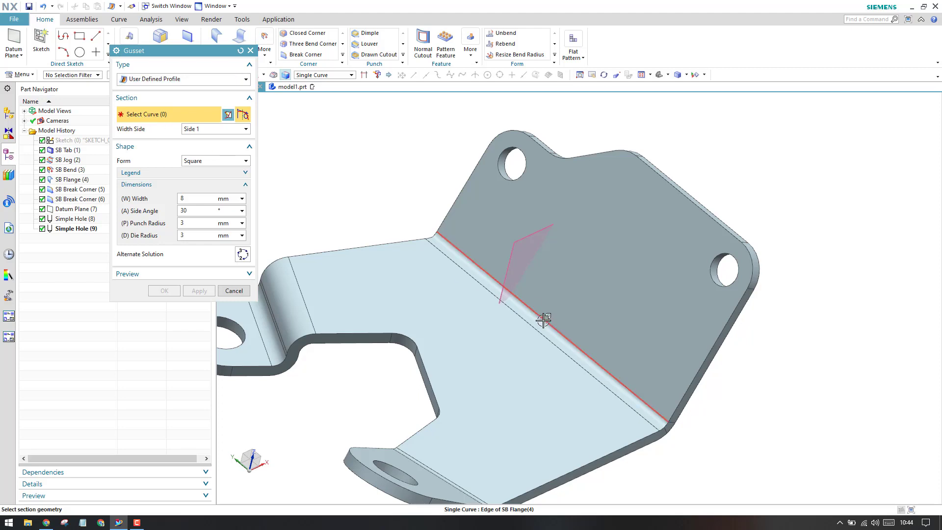
key("Escape")
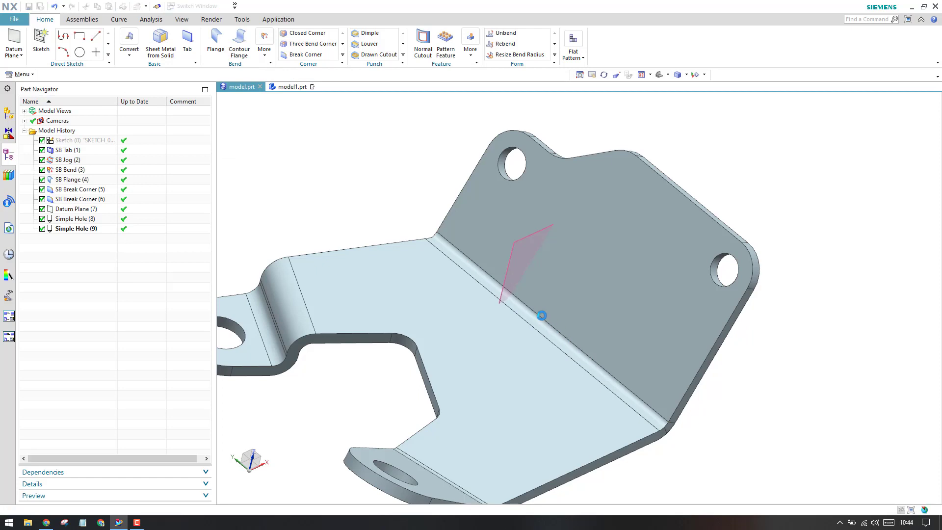
Create the profile sketch plane normal to the bend edge at 35% arc length
left_click(541, 315)
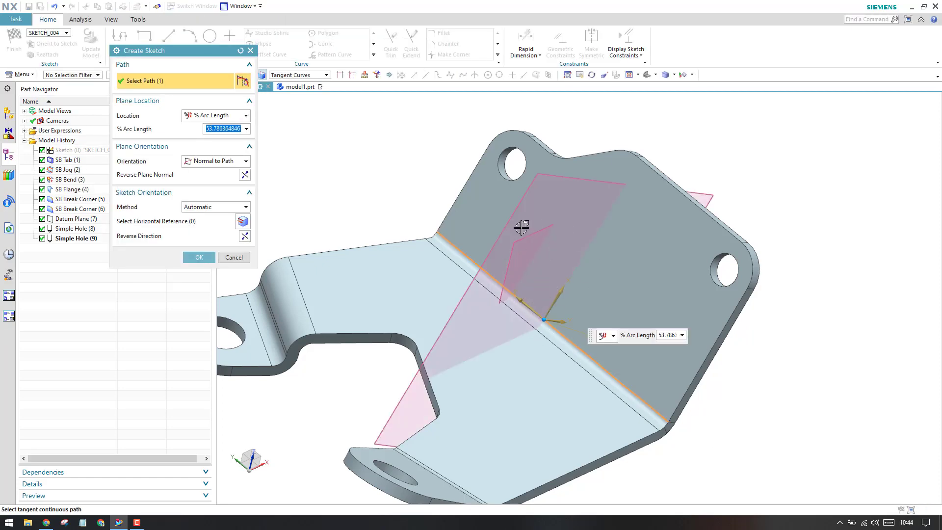
left_click(220, 119)
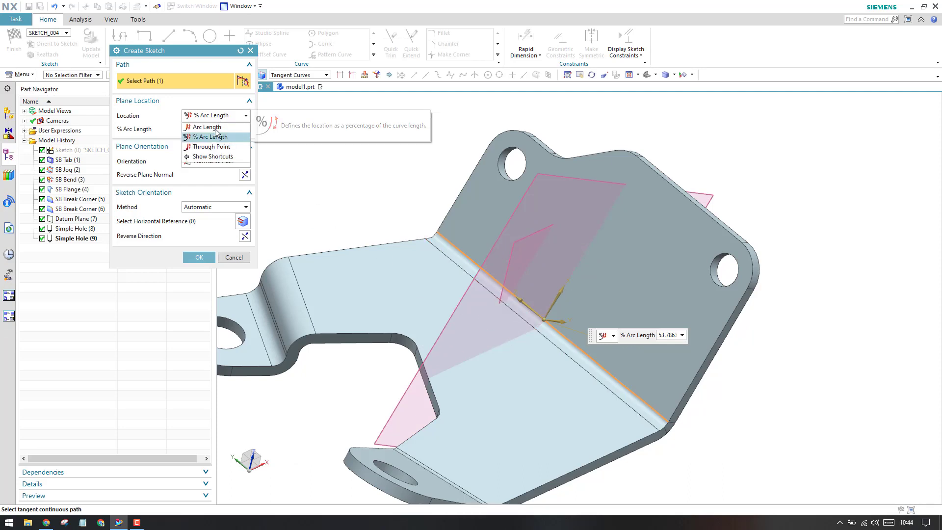
left_click(219, 137)
double_click(222, 129)
type("25")
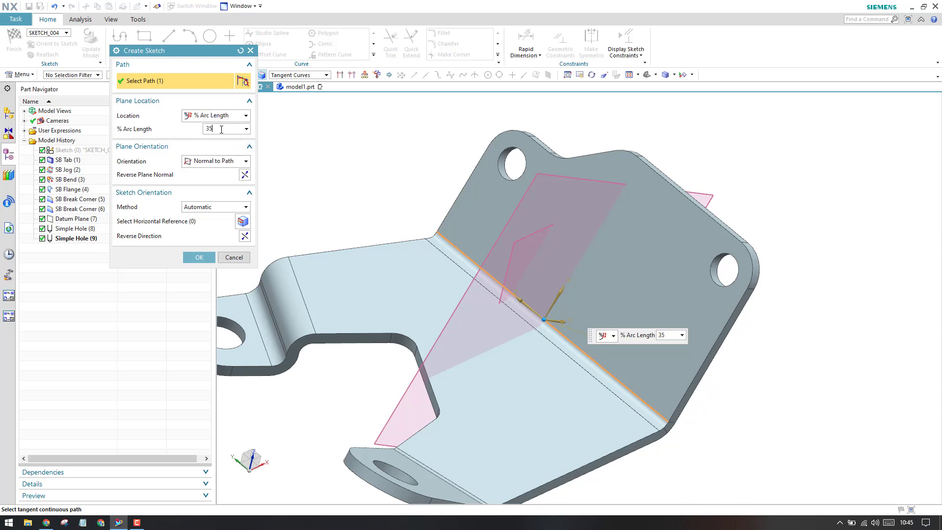
key("Return")
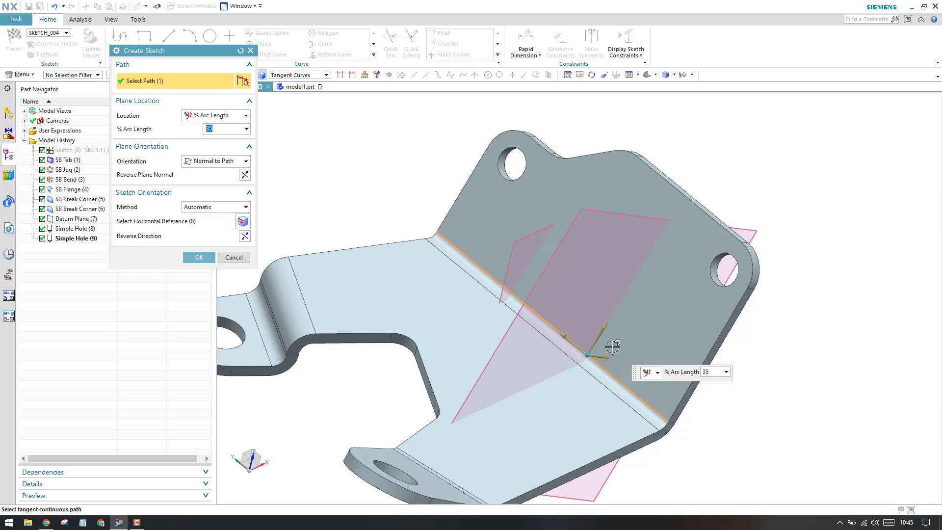
left_click(199, 257)
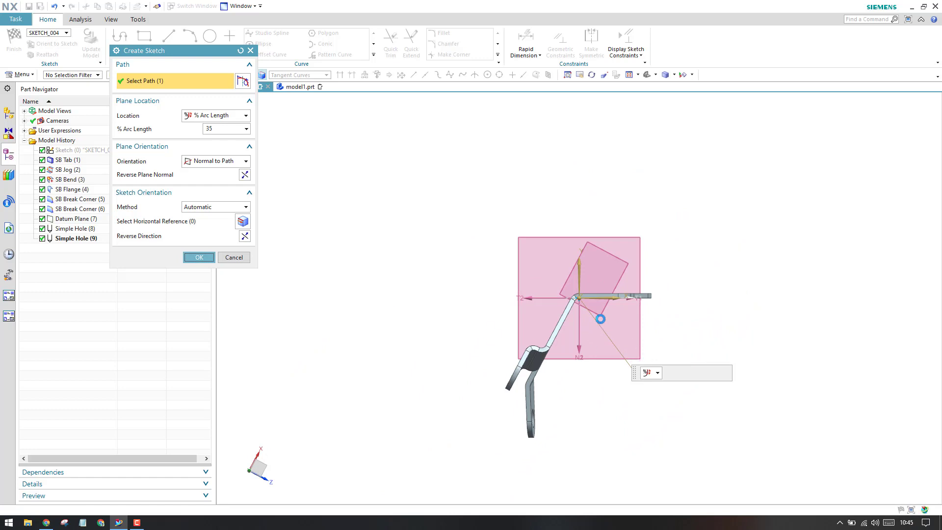
scroll(572, 297, "down", 3)
scroll(576, 296, "down", 2)
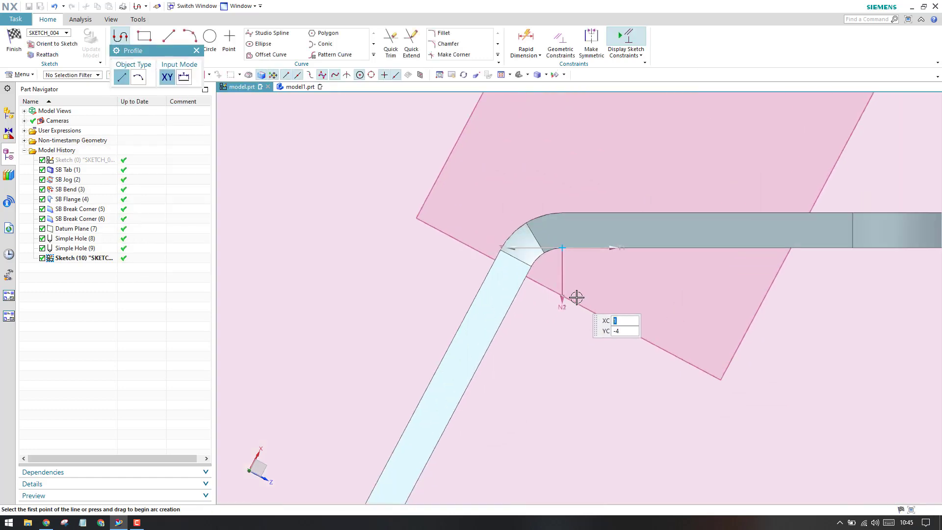
Draw a straight line from the tab edge to the flange edge
left_click(169, 40)
left_click(476, 370)
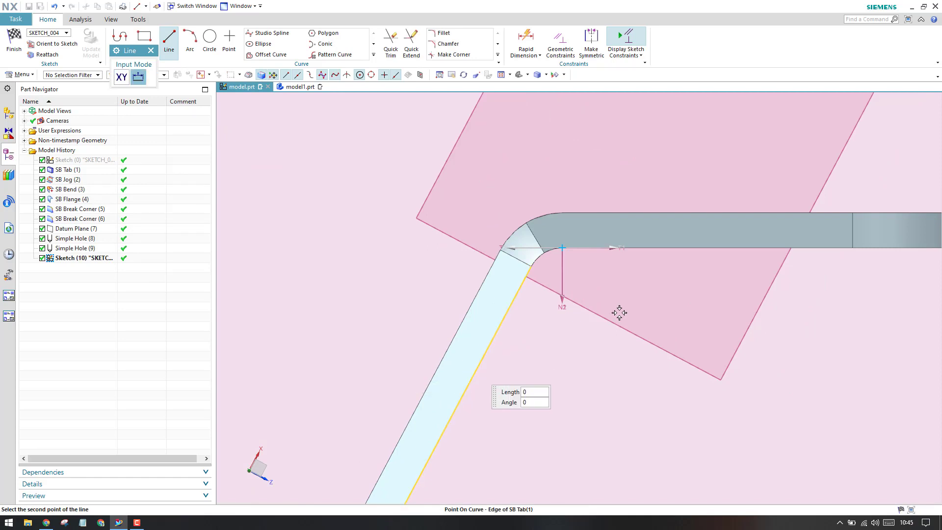
left_click(677, 248)
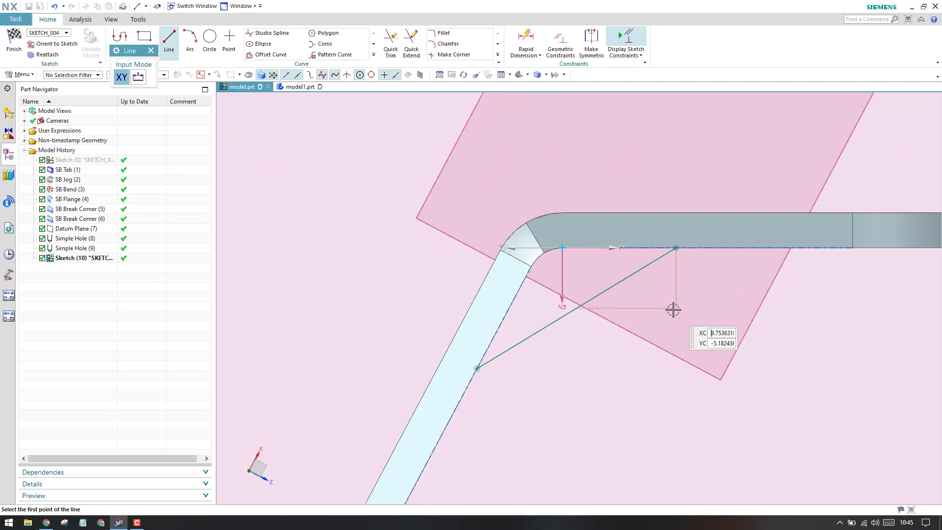
key("Escape")
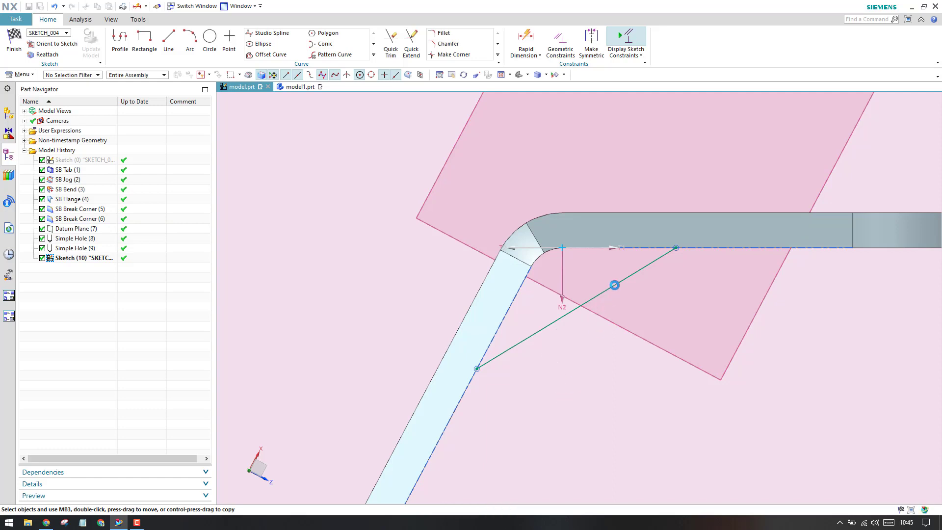
Add line length and line-to-arc distance dimensions, dismissing the conflicting-constraints warning
key("d")
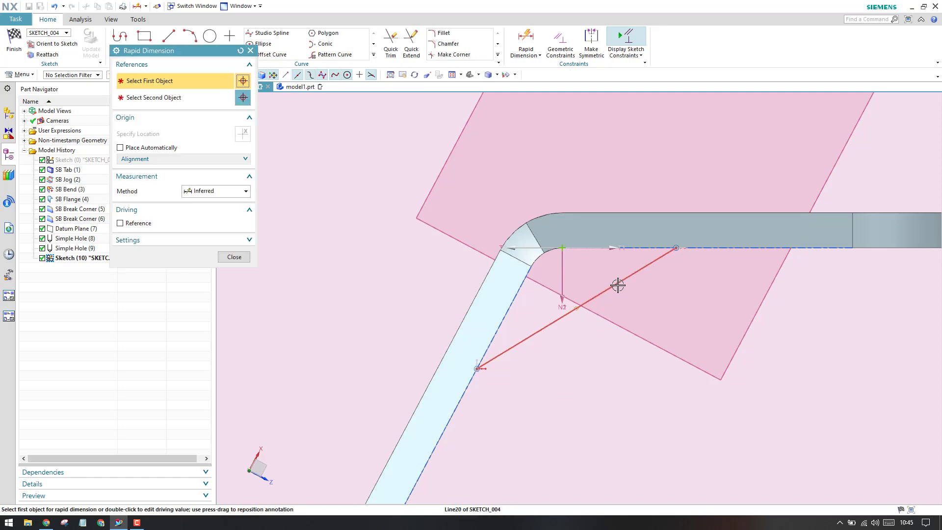
left_click(618, 285)
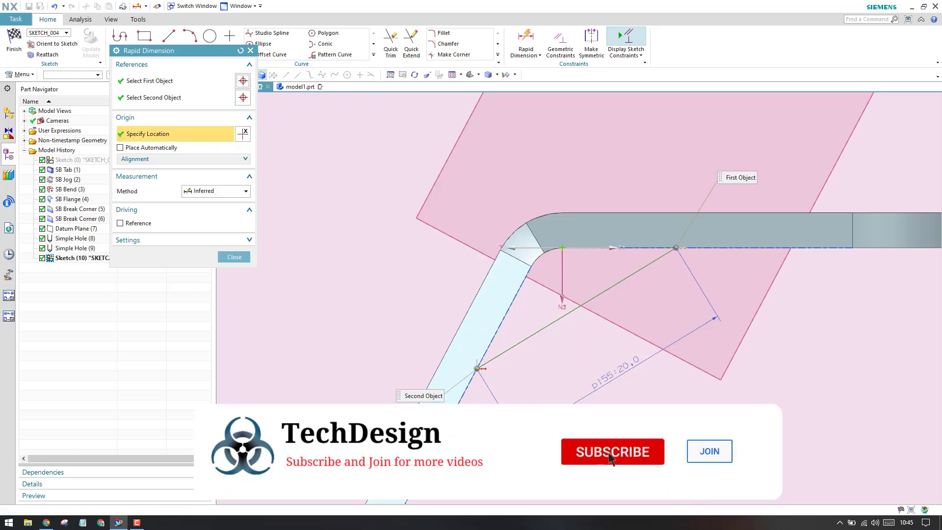
left_click(575, 261)
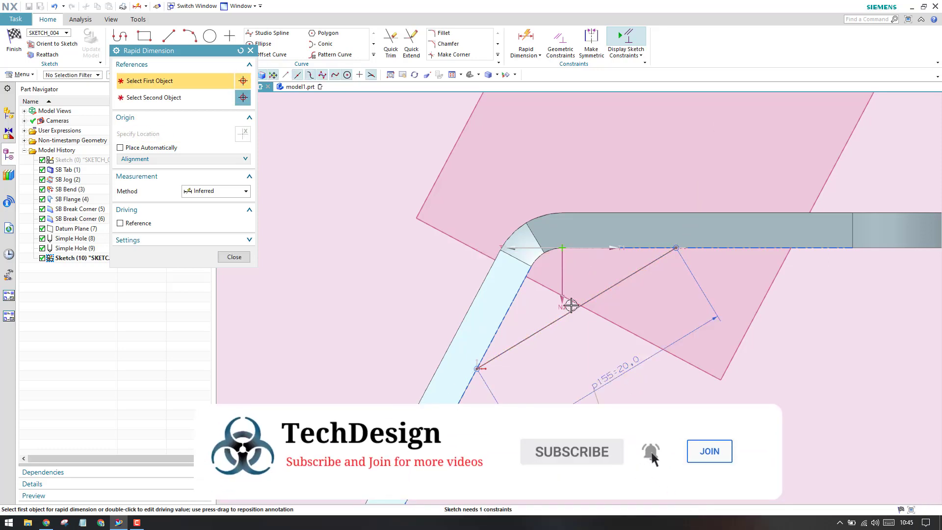
left_click(569, 302)
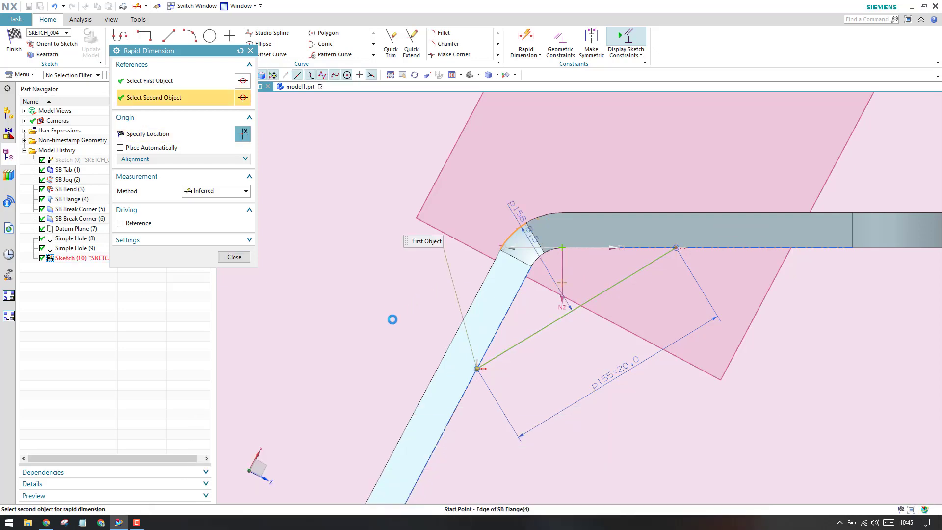
left_click(390, 319)
left_click(402, 366)
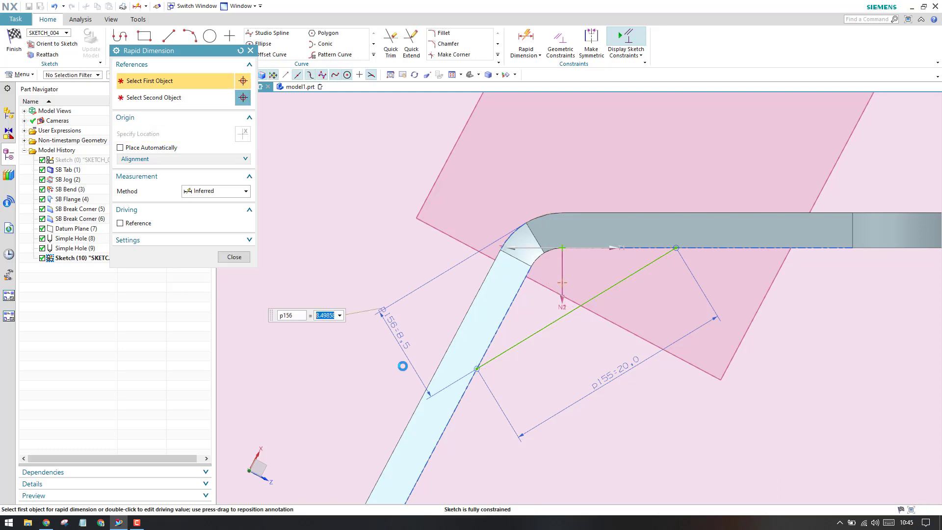
key("Return")
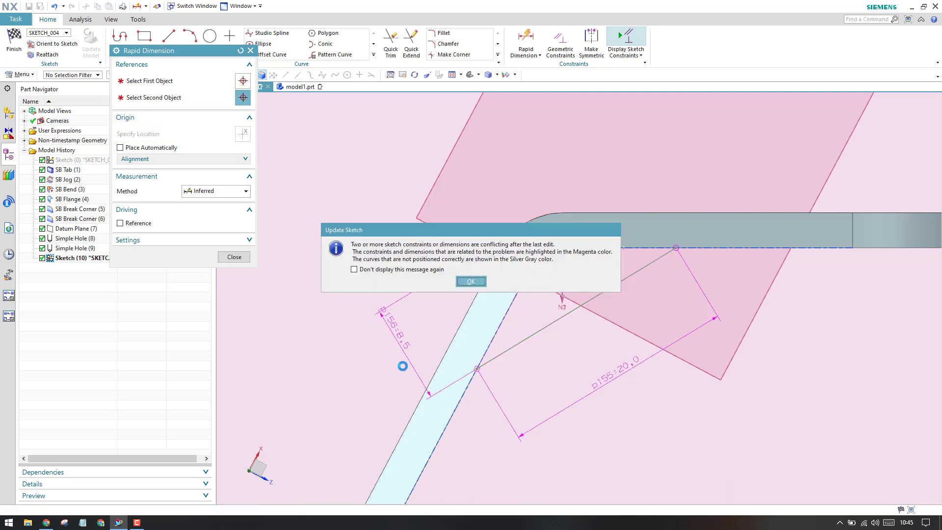
left_click(464, 281)
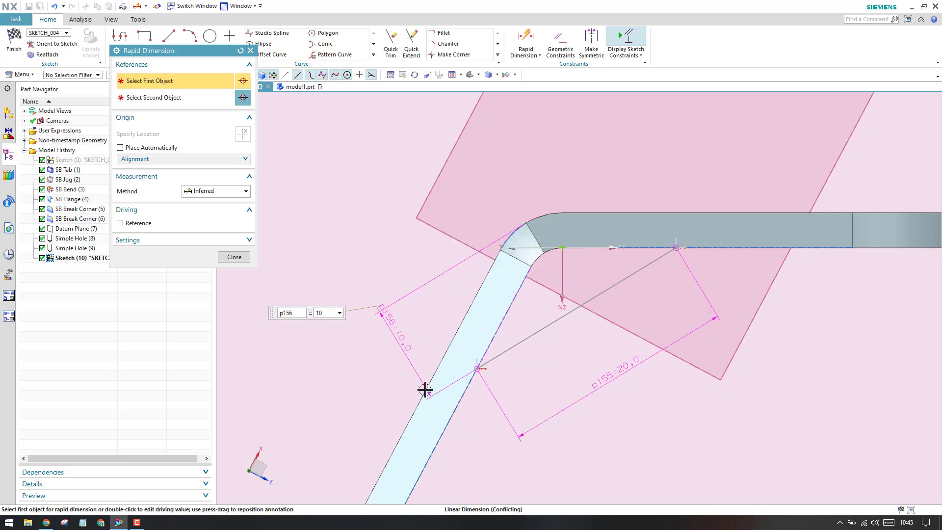
key("F8")
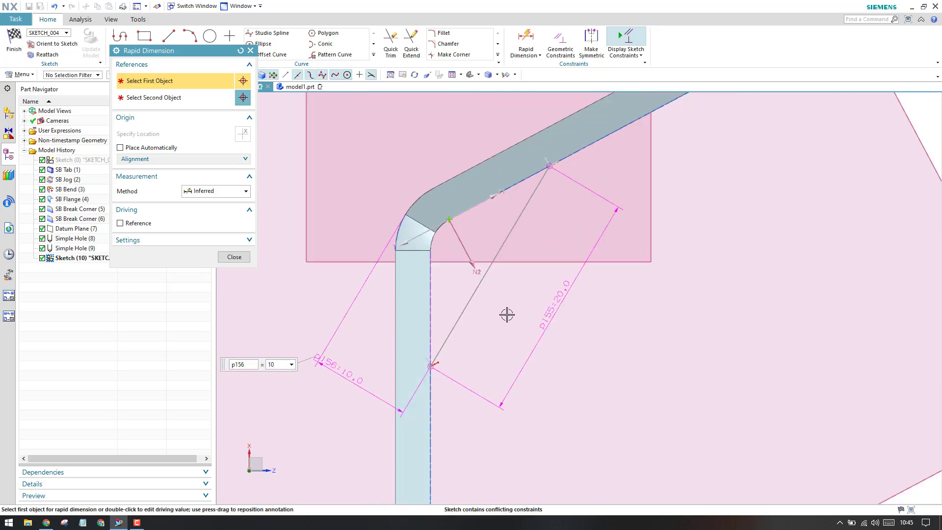
left_click(234, 257)
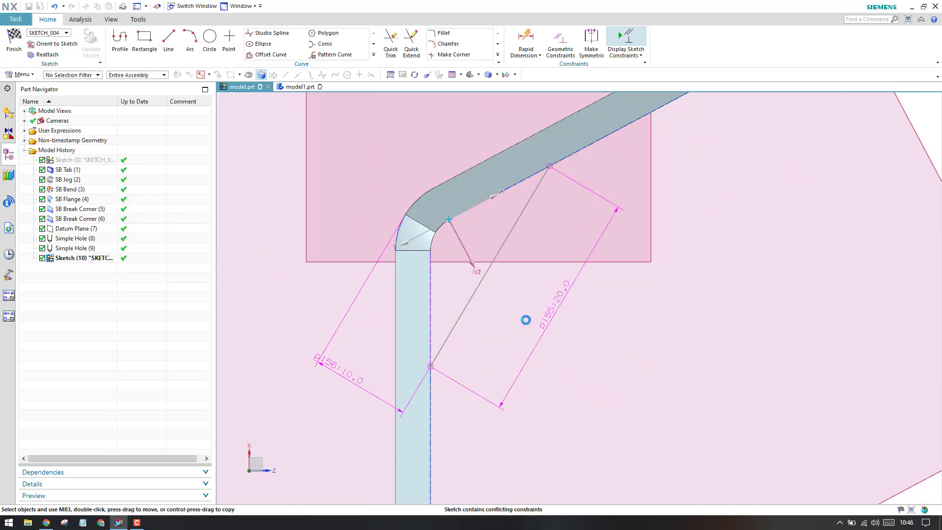
Replace the 20.0 length dimension with a 30° angle dimension p157 to the bend edge
left_click(561, 303)
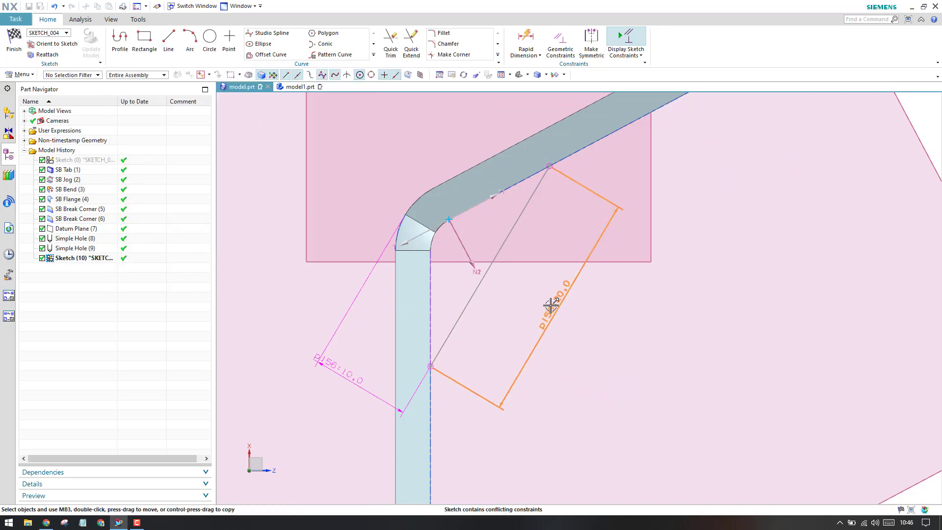
key("Delete")
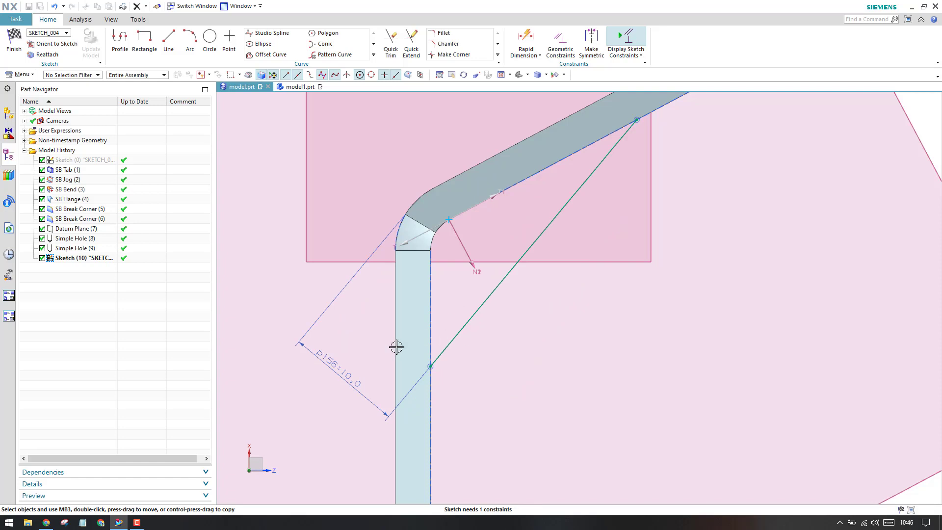
scroll(492, 283, "down", 3)
scroll(494, 298, "up", 2)
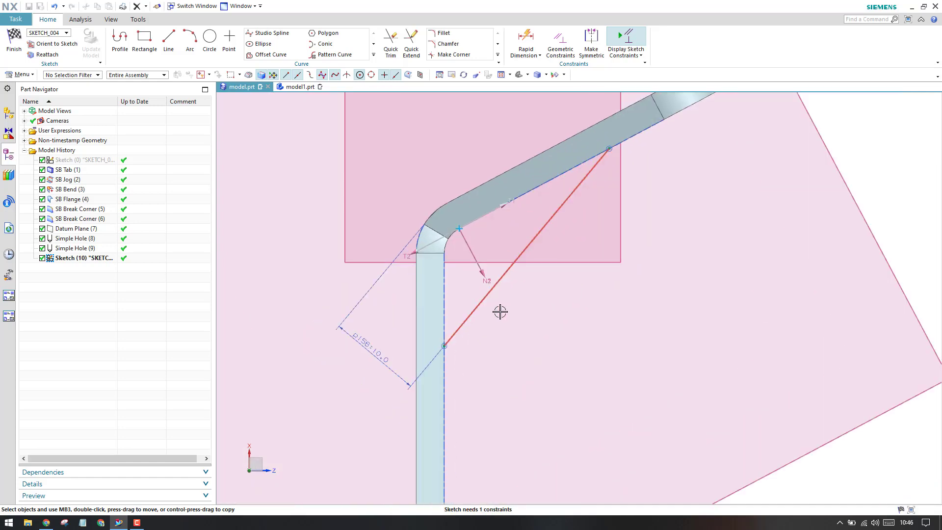
left_click(501, 271)
key("d")
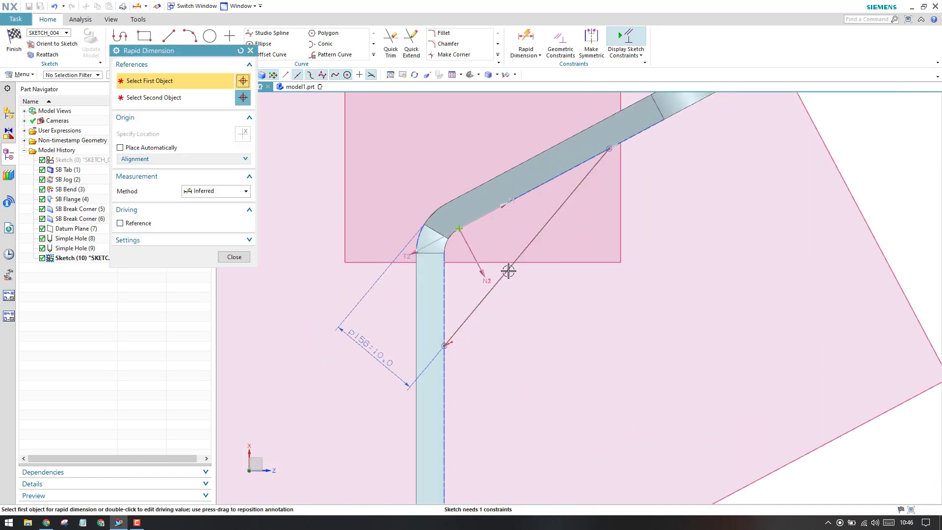
left_click(431, 241)
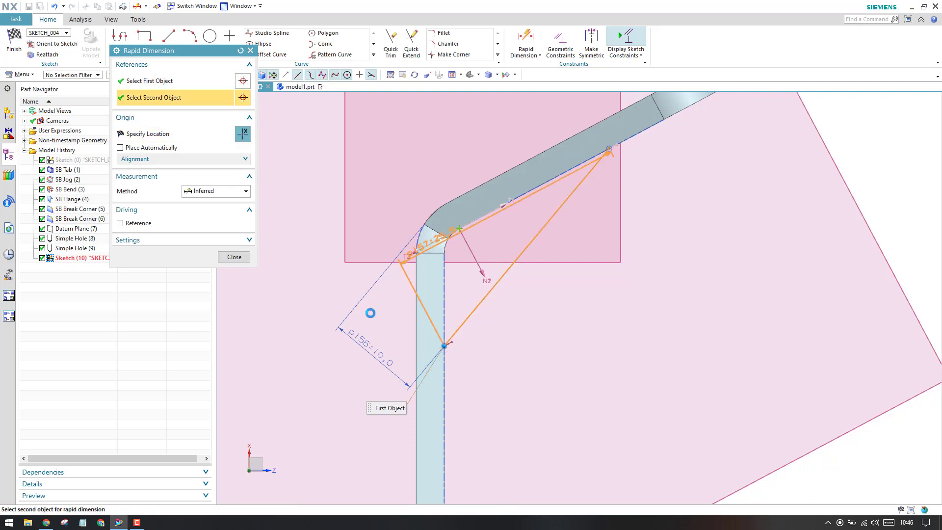
left_click(346, 335)
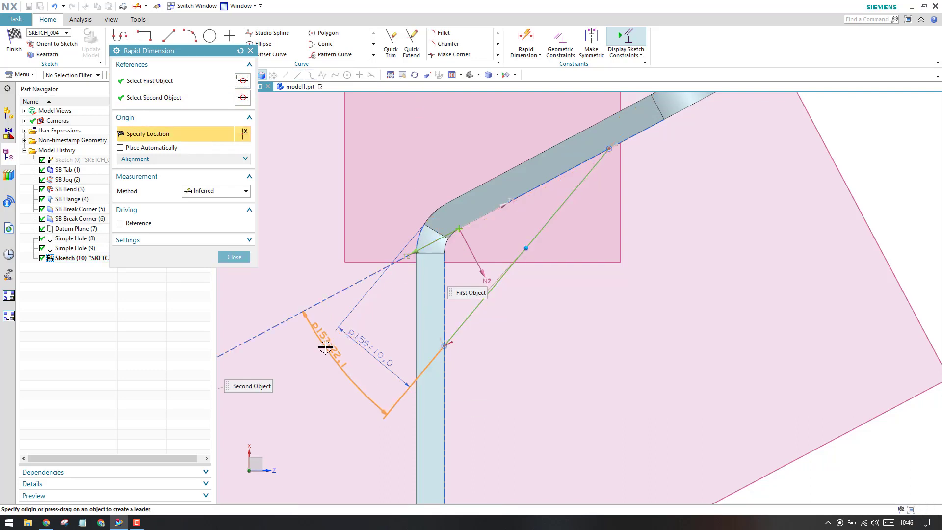
left_click(333, 395)
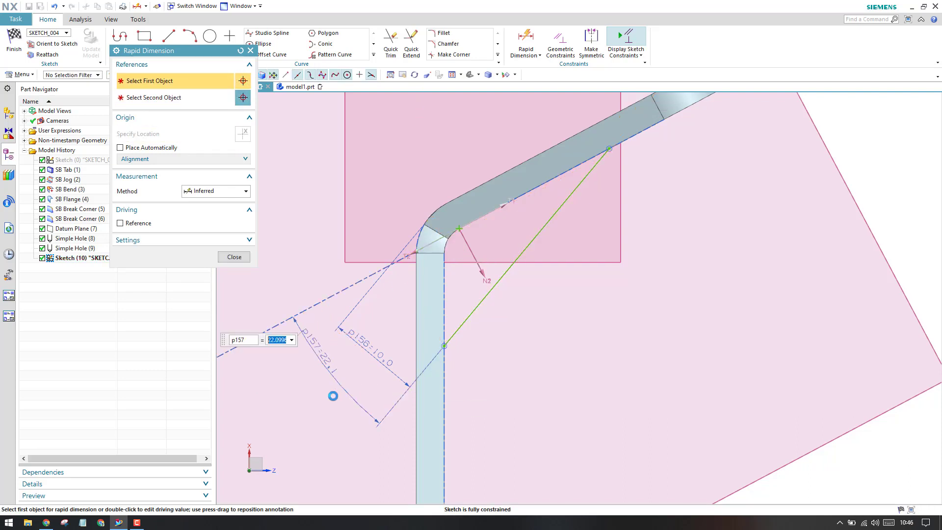
type("30")
key("Return")
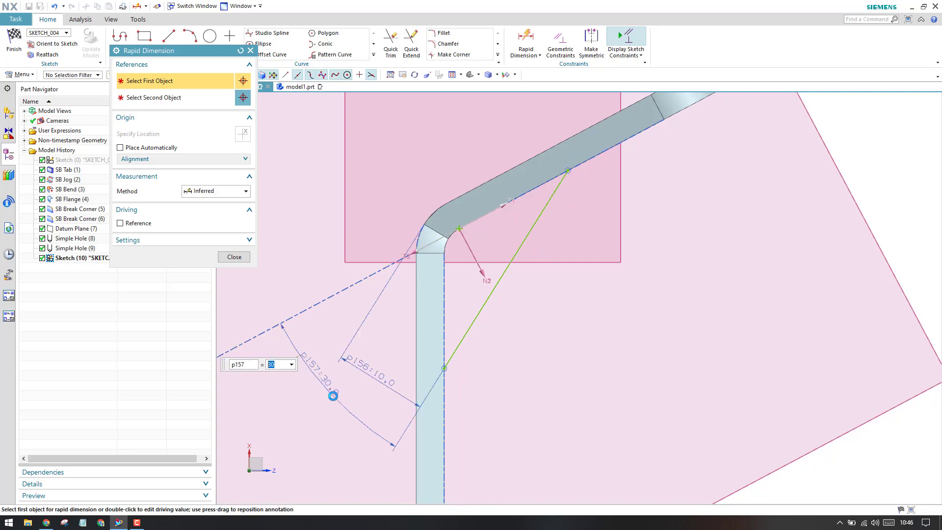
left_click(235, 255)
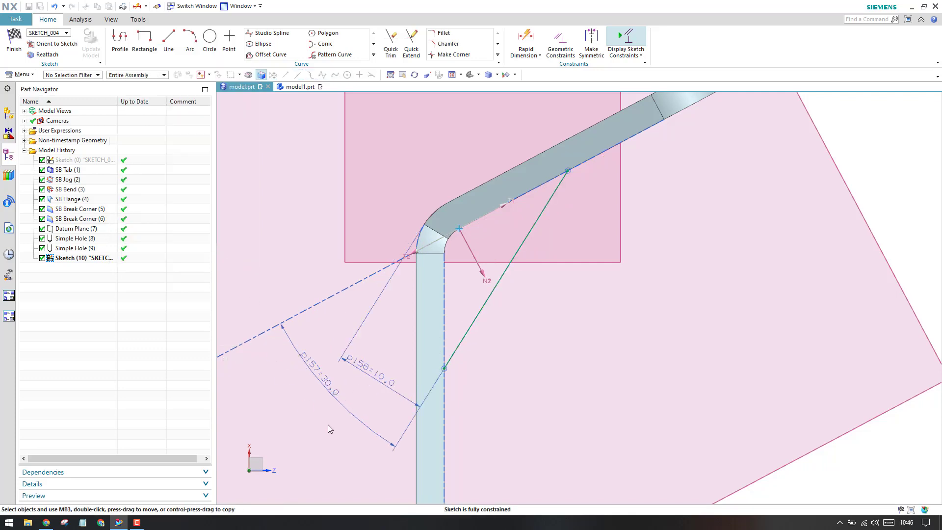
Finish the sketch and set the gusset Width Side to Symmetric
left_click(14, 41)
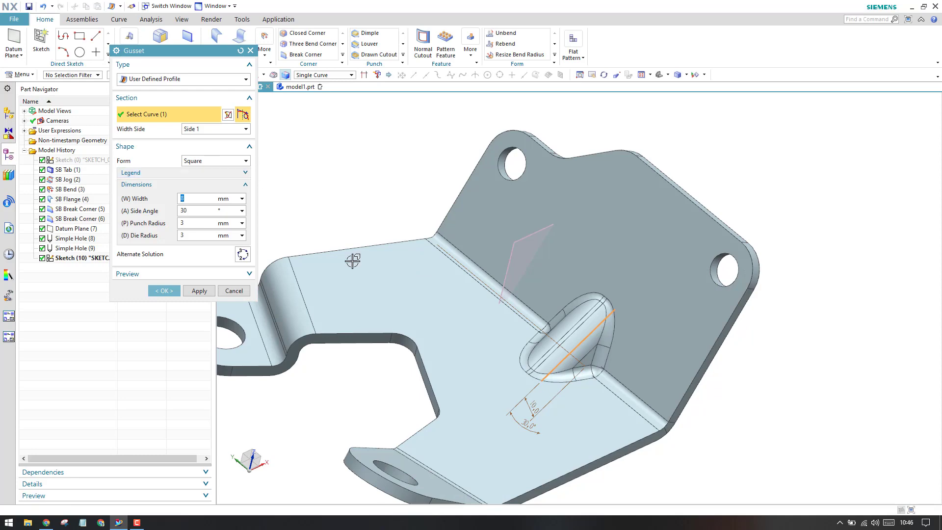
scroll(549, 304, "up", 4)
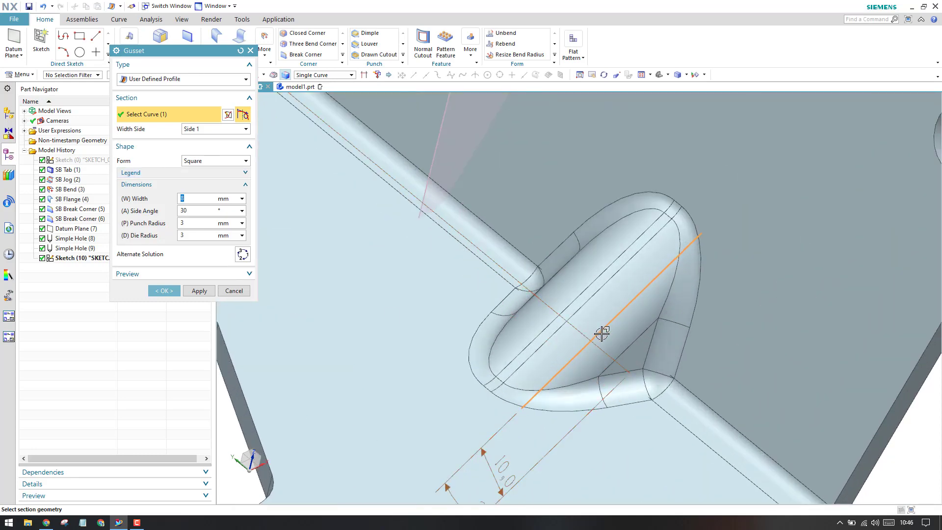
scroll(602, 333, "down", 2)
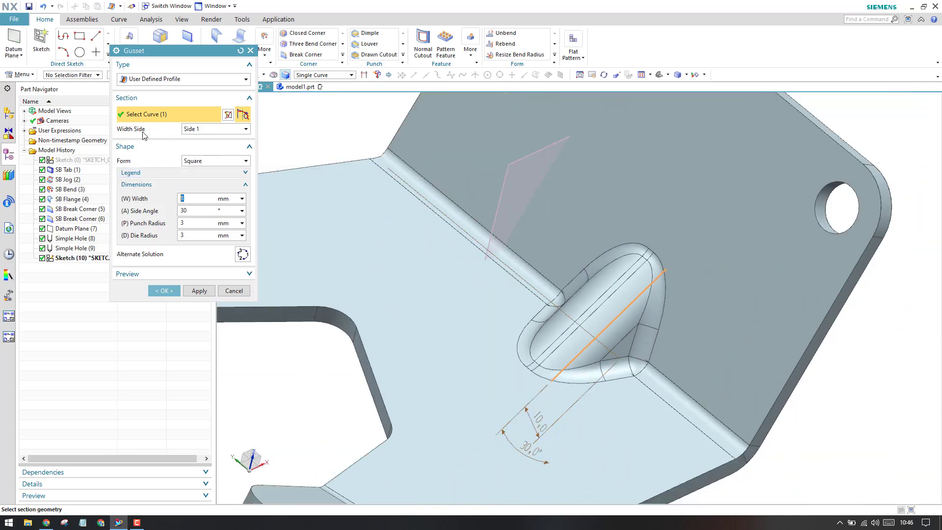
middle_click_drag(511, 288, 547, 280)
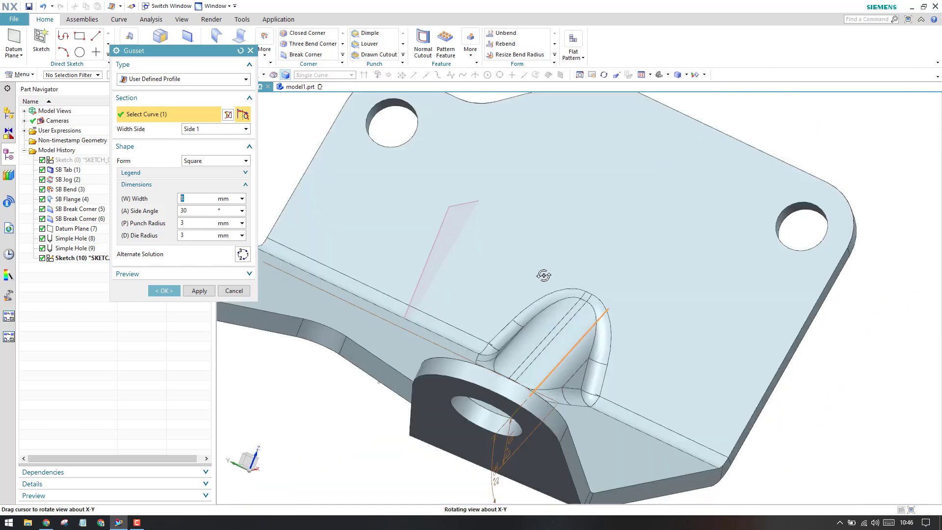
scroll(547, 280, "up", 3)
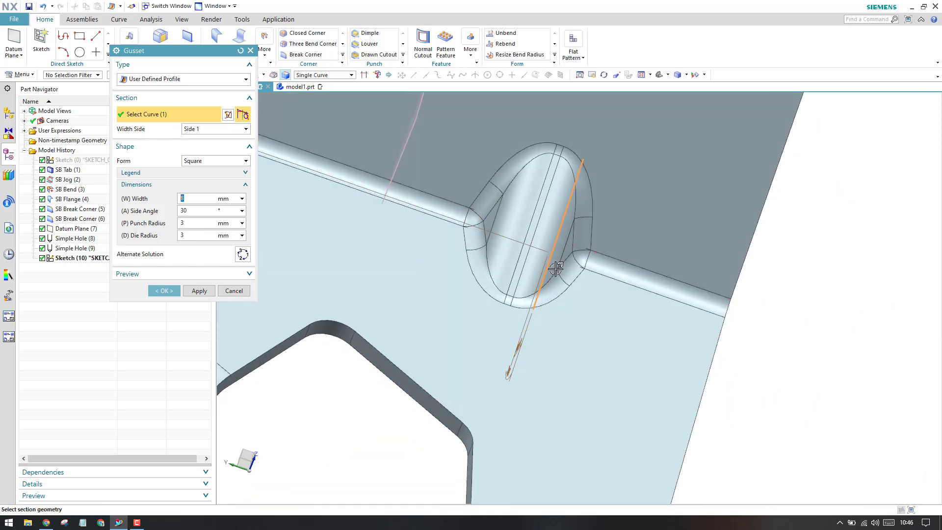
left_click(222, 129)
left_click(197, 150)
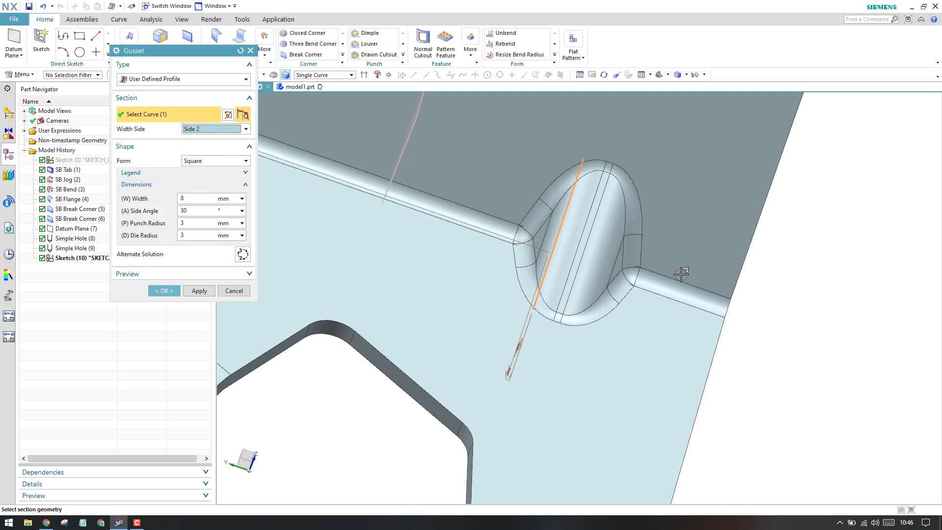
left_click(196, 130)
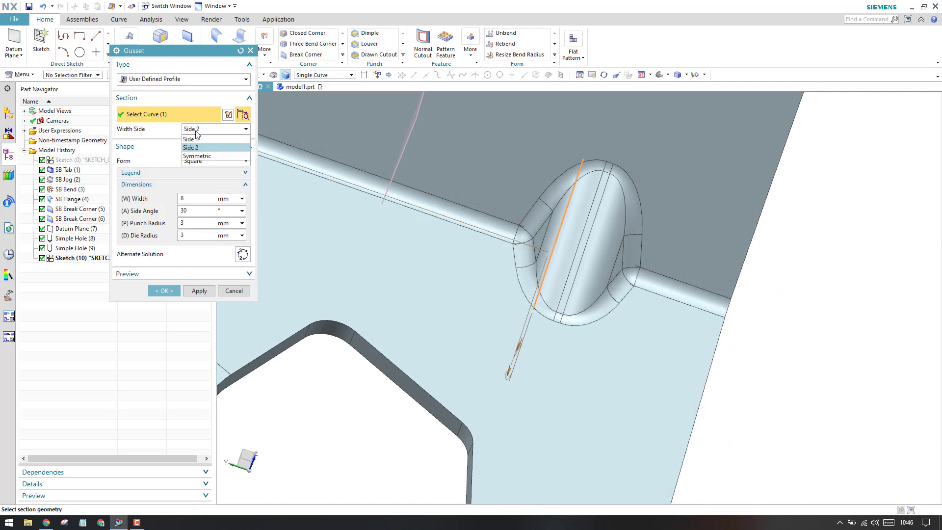
left_click(201, 159)
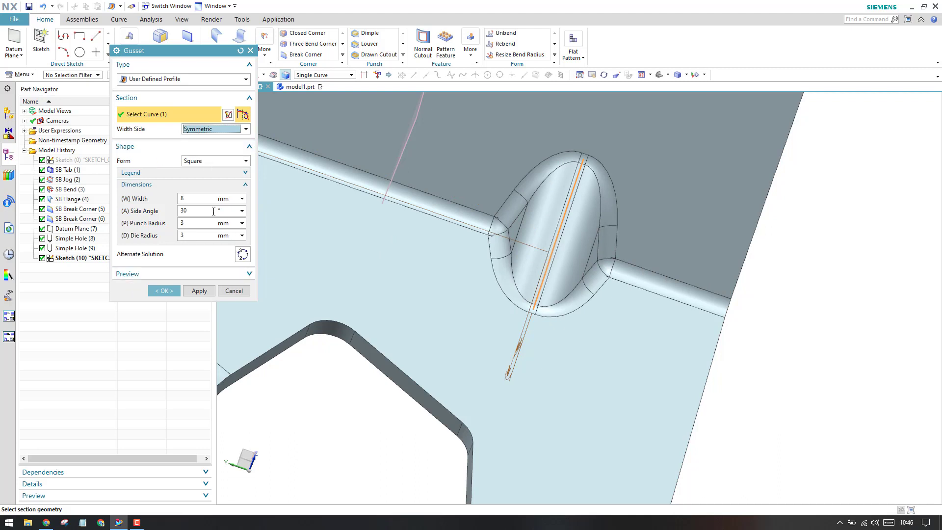
Set the gusset Form to Round, expand Preview, and create the gusset
left_click(210, 160)
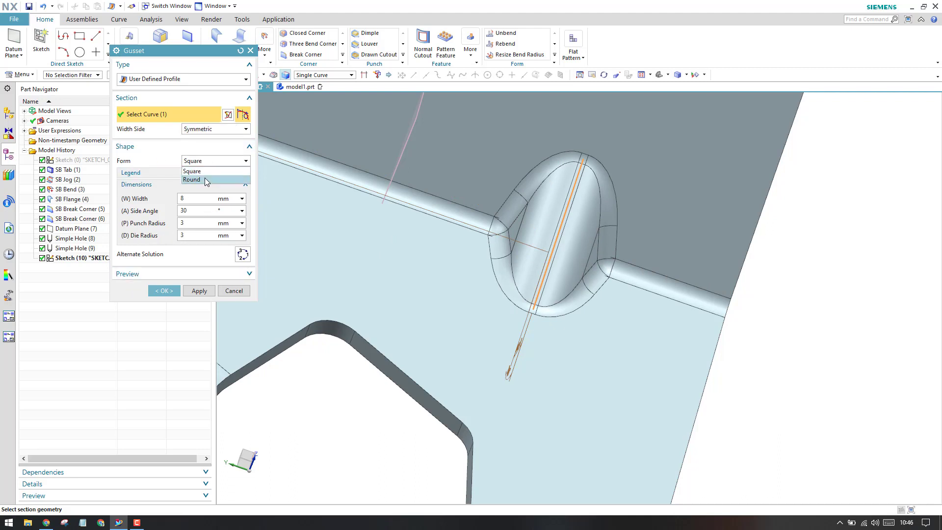
left_click(205, 179)
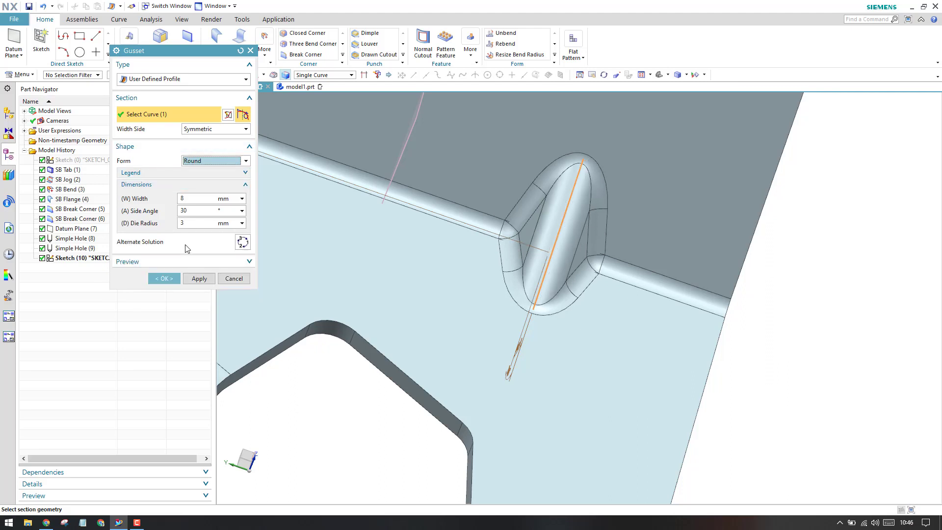
left_click(184, 262)
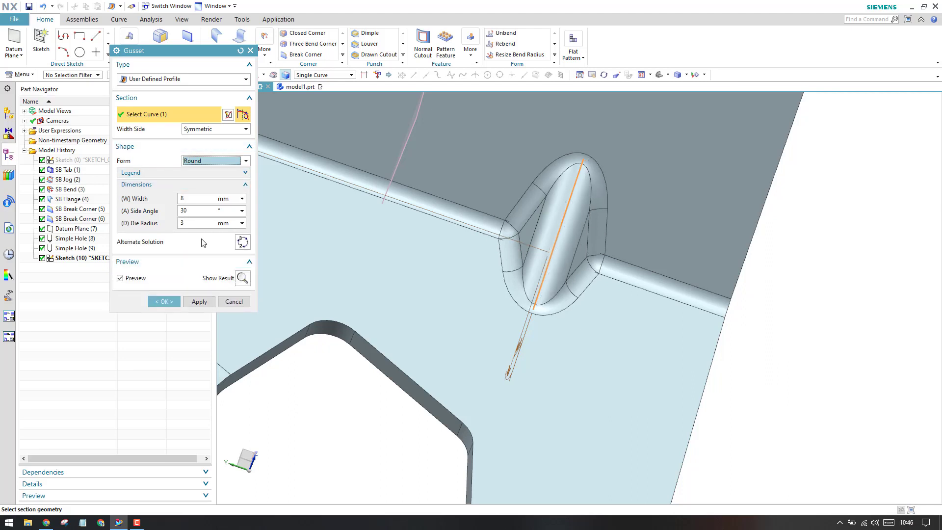
scroll(575, 306, "down", 3)
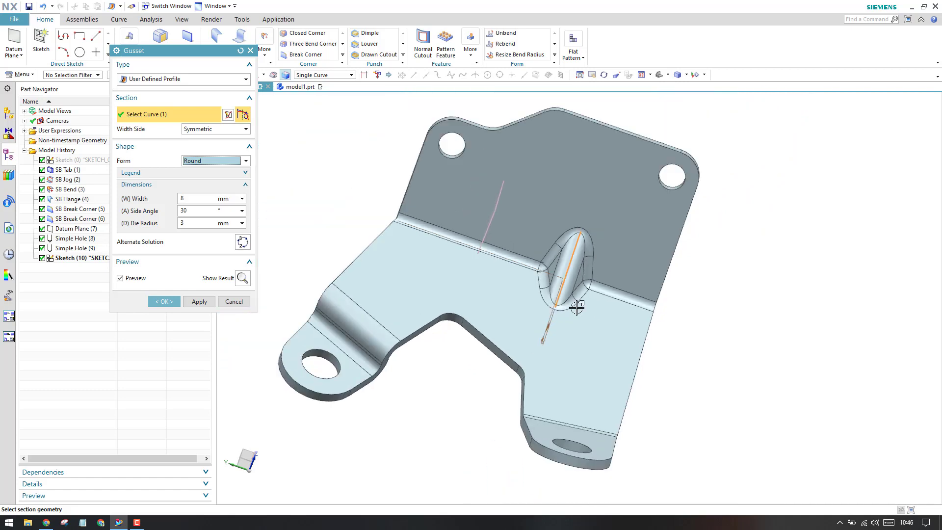
left_click(161, 302)
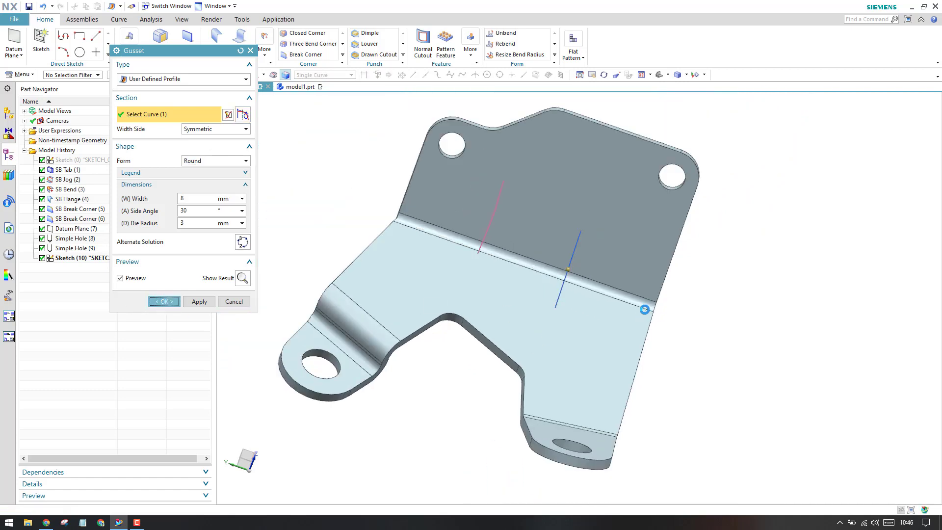
Orbit around the finished gusset, then hide Datum Plane (7) with Ctrl+B
middle_click_drag(623, 309, 580, 307)
scroll(610, 326, "up", 4)
scroll(620, 315, "up", 2)
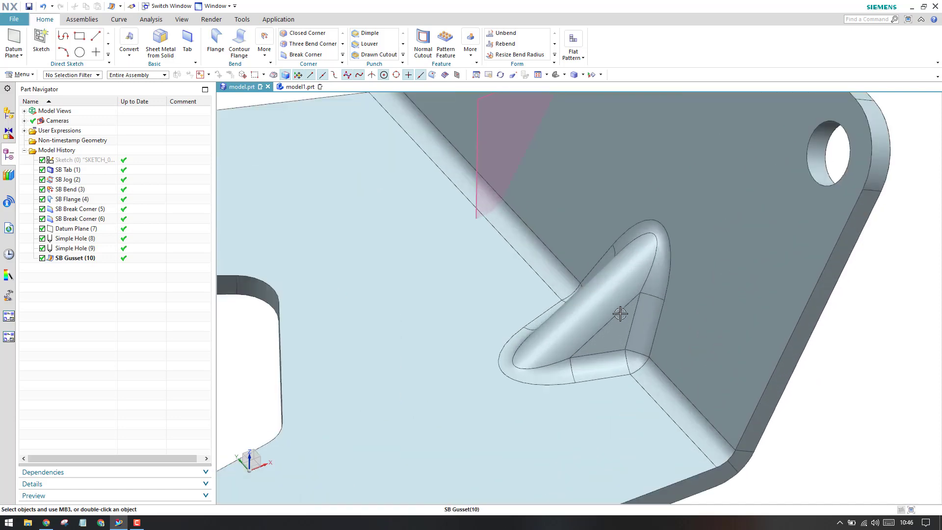
scroll(436, 356, "down", 3)
scroll(398, 374, "down", 1)
scroll(417, 368, "down", 1)
scroll(417, 365, "down", 1)
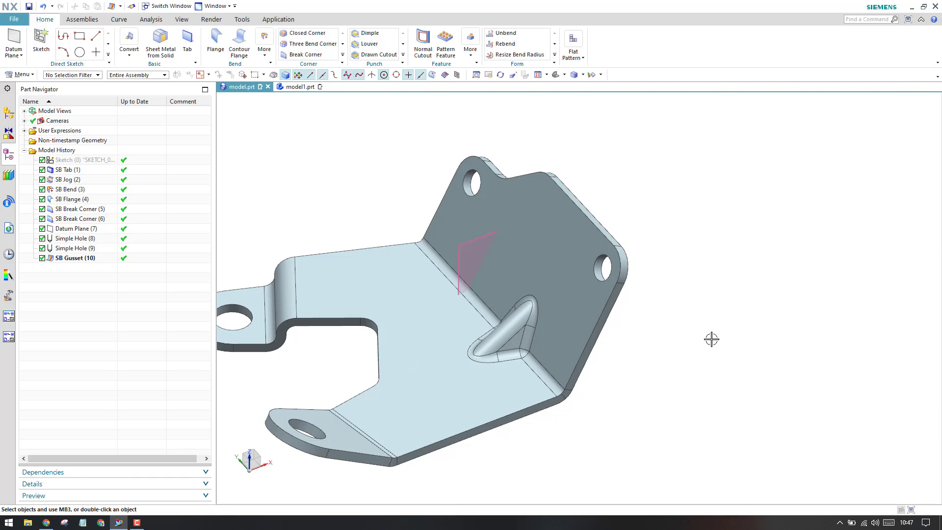
left_click(469, 269)
key("ctrl+b")
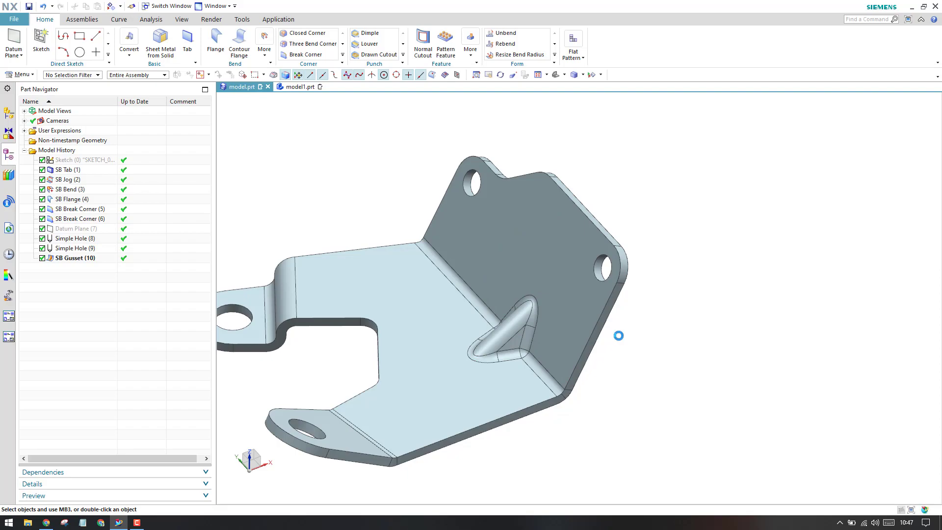